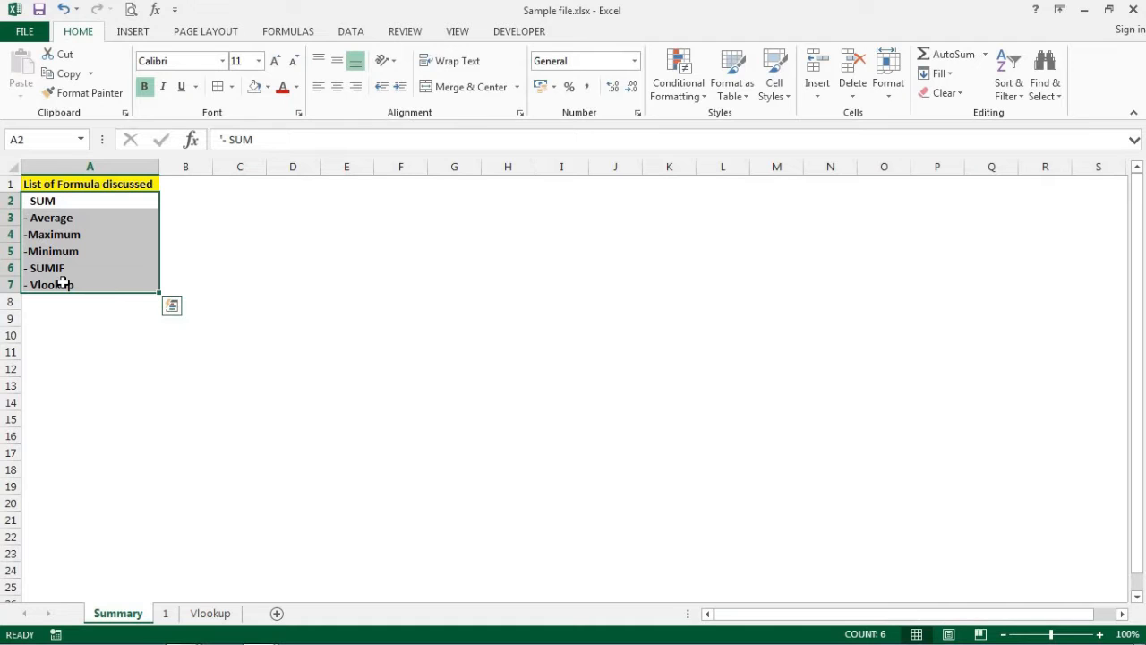
# - Review the formula list on the Summary sheet and the product figures for each region on sheet 1
pyautogui.moveTo(47, 204); pyautogui.dragTo(56, 283)
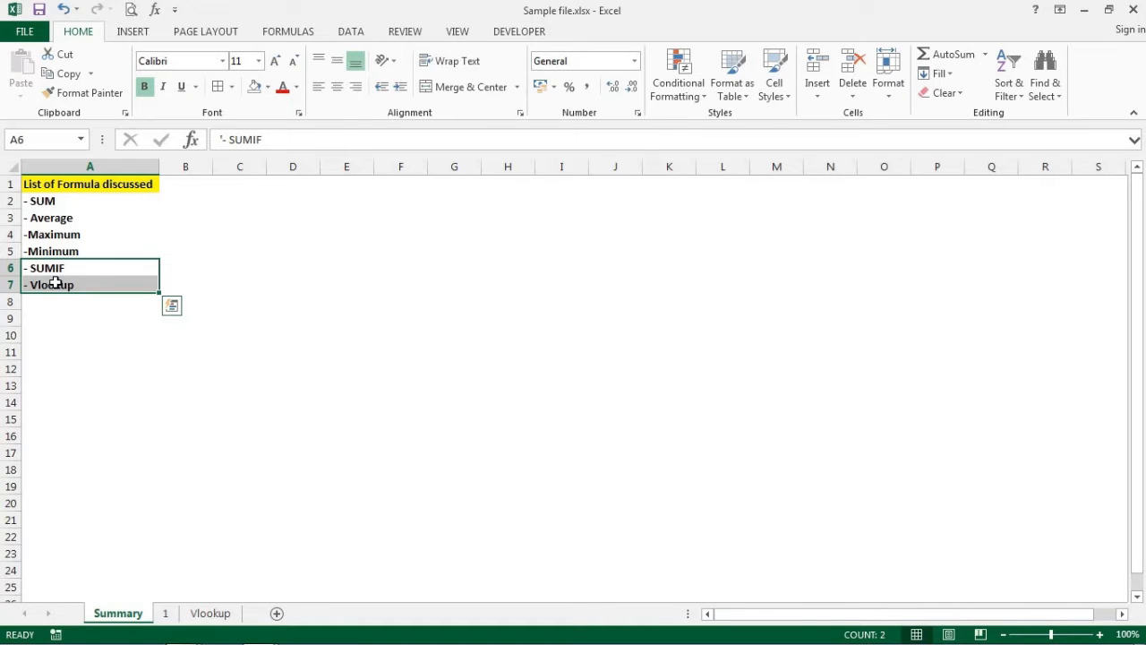
pyautogui.click(167, 614)
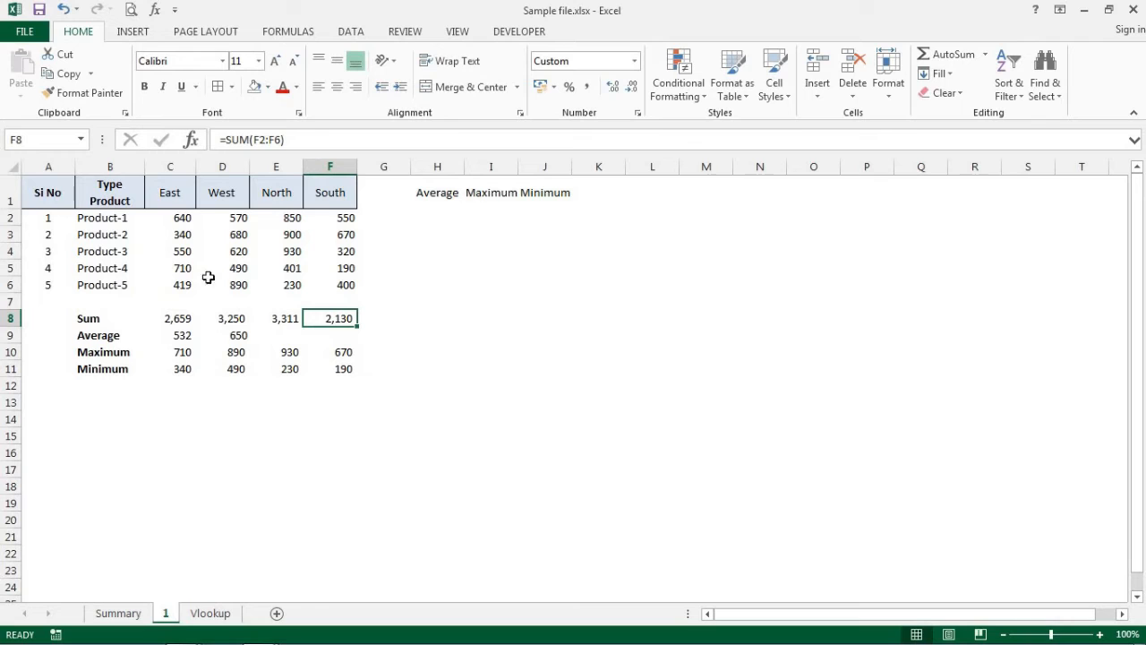
pyautogui.click(134, 240)
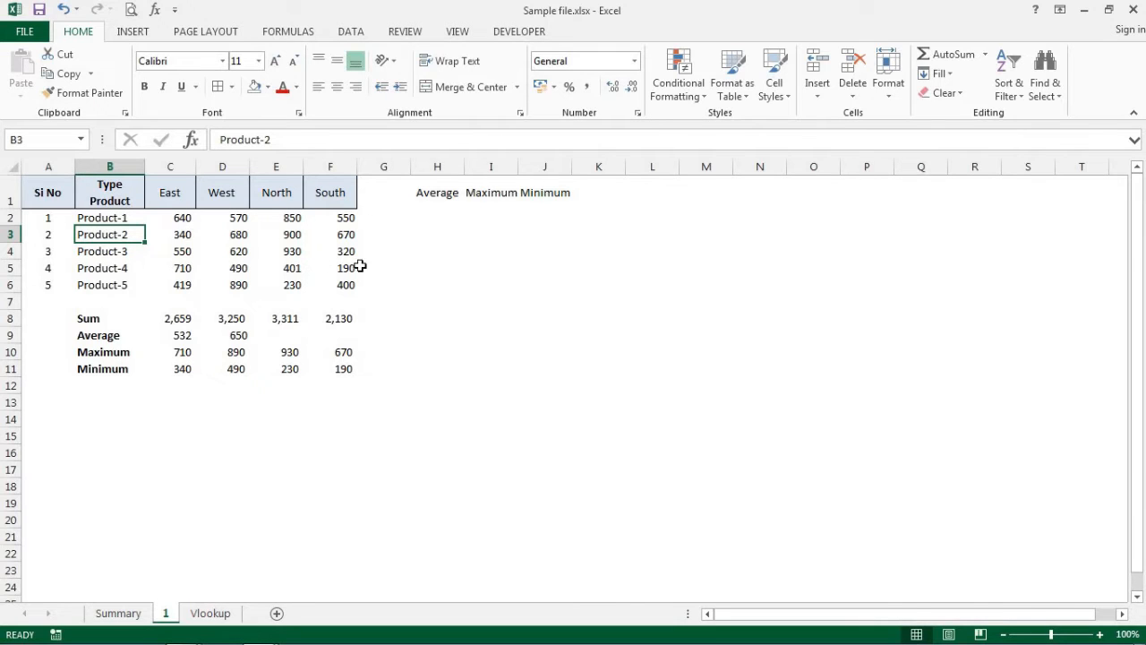
pyautogui.moveTo(177, 219); pyautogui.dragTo(187, 285)
pyautogui.moveTo(238, 223); pyautogui.dragTo(243, 285)
pyautogui.moveTo(290, 219); pyautogui.dragTo(299, 287)
pyautogui.moveTo(344, 217); pyautogui.dragTo(335, 296)
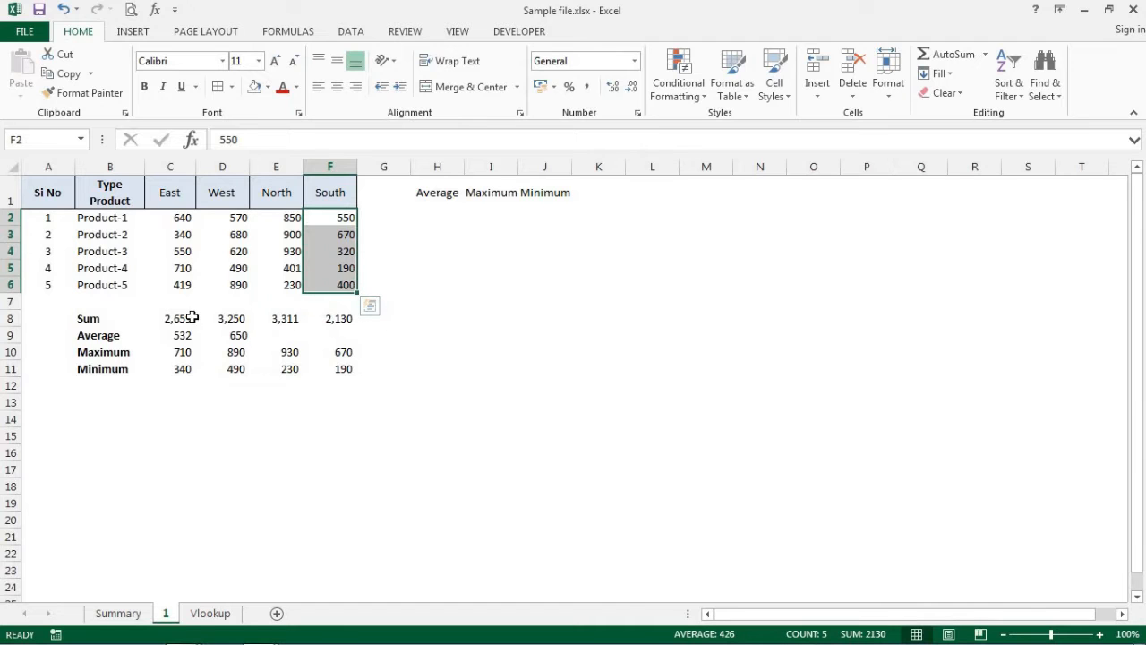
# - Clear the existing Sum, Average, Maximum and Minimum results in C8:F11 on sheet 1
pyautogui.moveTo(192, 320); pyautogui.dragTo(341, 380)
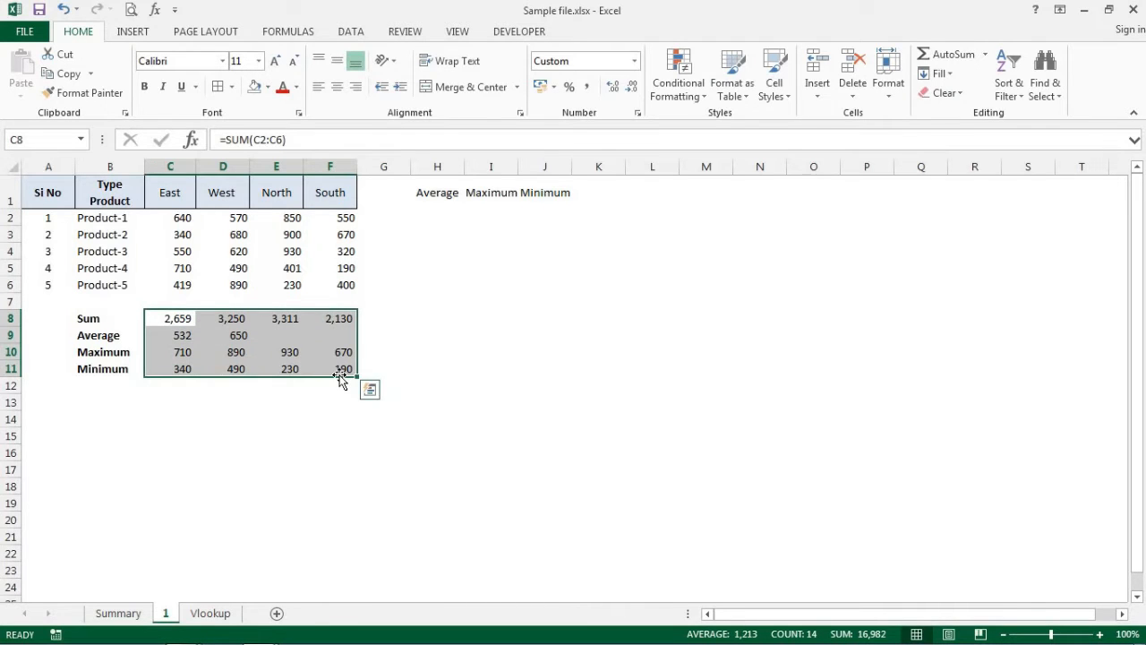
pyautogui.press('Delete')
pyautogui.click(161, 320)
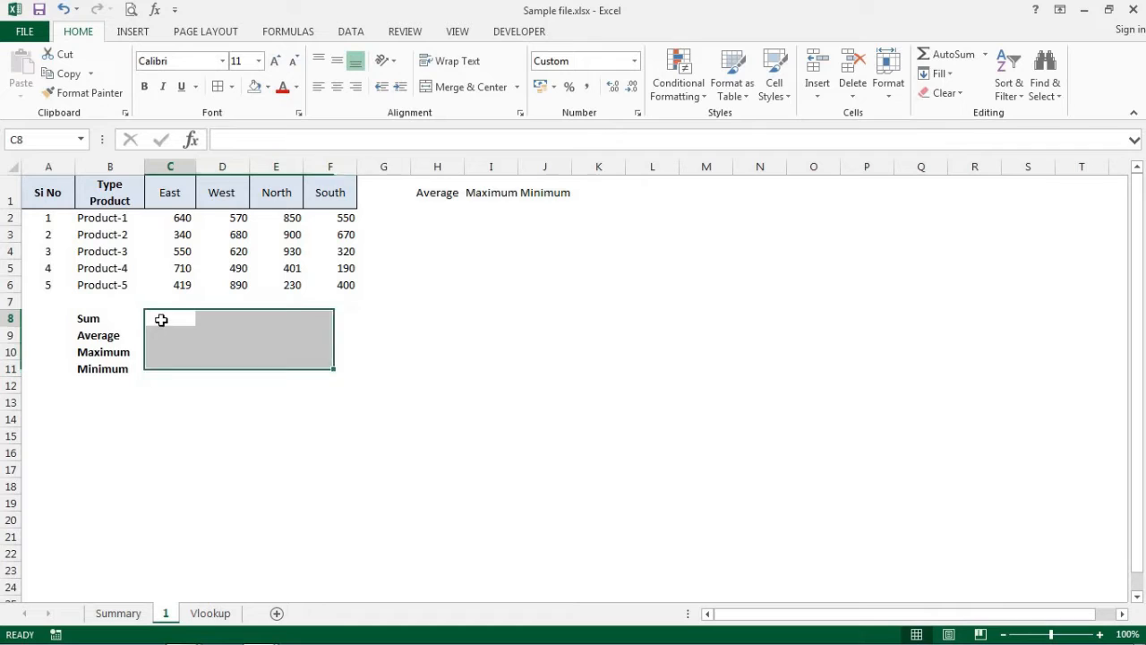
pyautogui.click(96, 326)
# - Enter =SUM(C2:C6) in C8 to total the East column
pyautogui.click(161, 320)
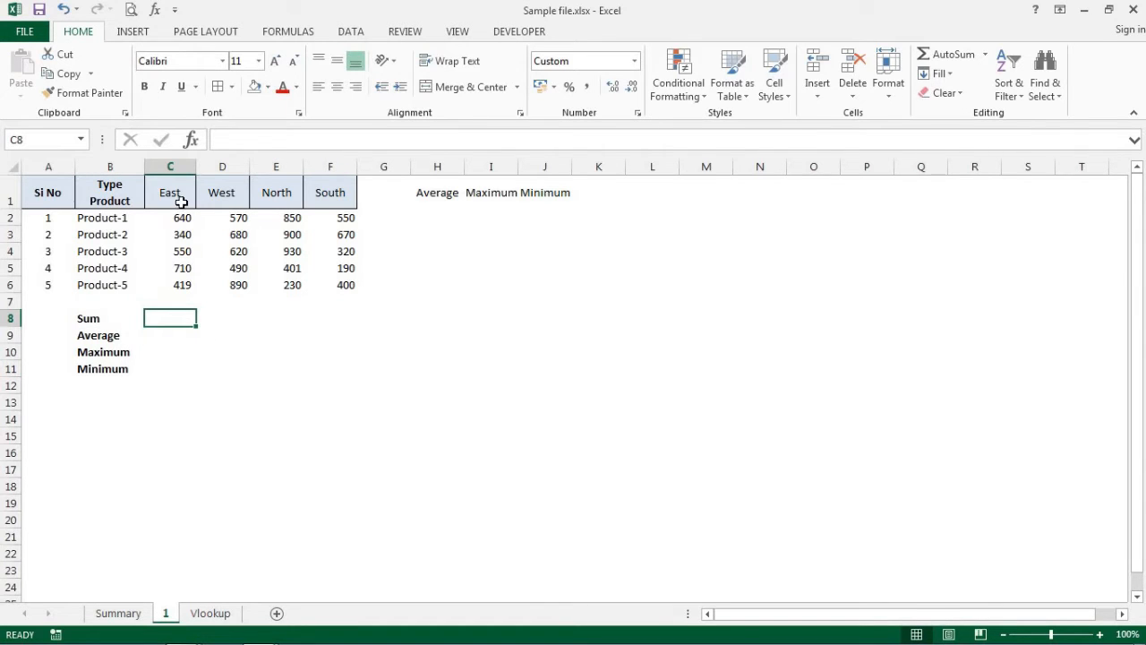
pyautogui.moveTo(177, 215); pyautogui.dragTo(181, 287)
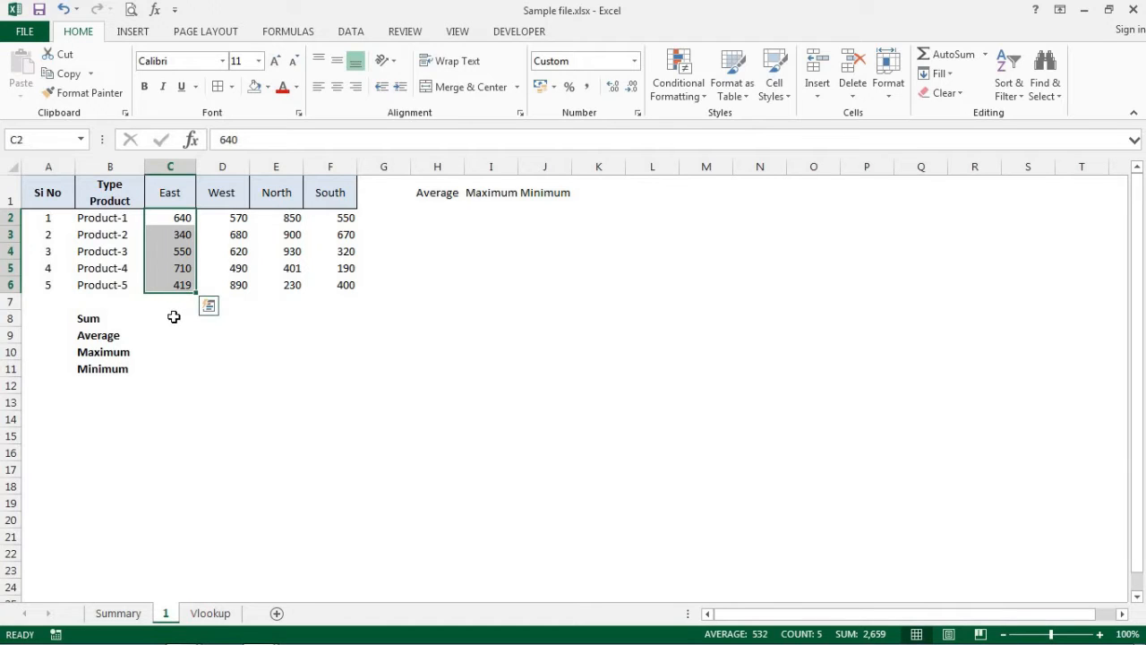
pyautogui.moveTo(182, 218); pyautogui.dragTo(181, 286)
pyautogui.click(167, 315)
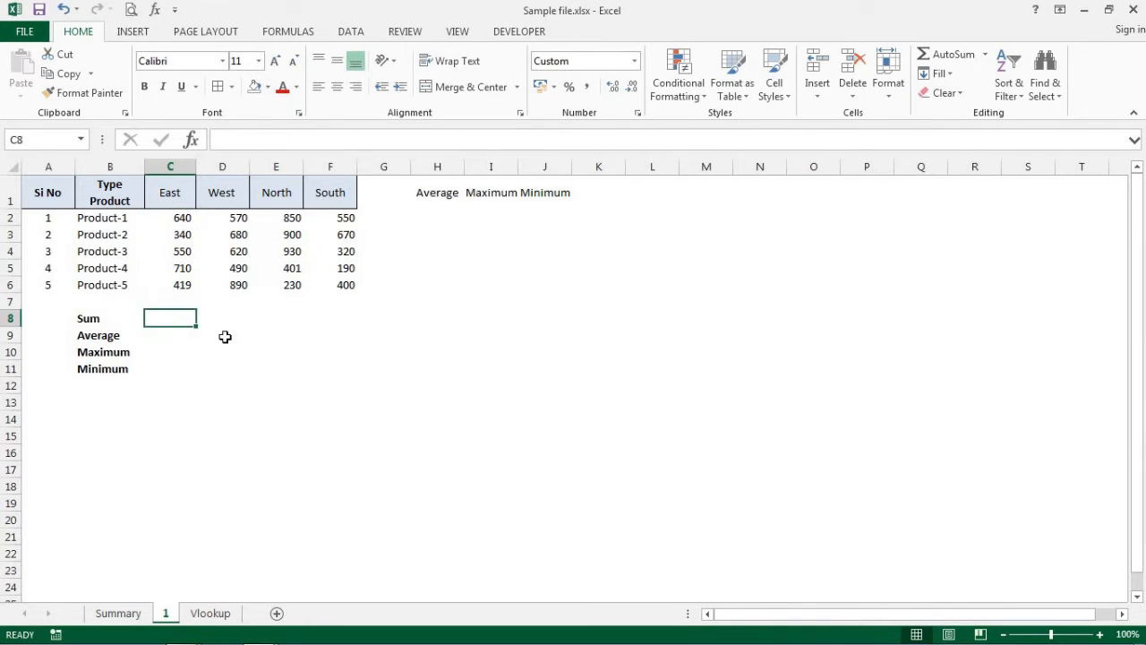
pyautogui.write('=')
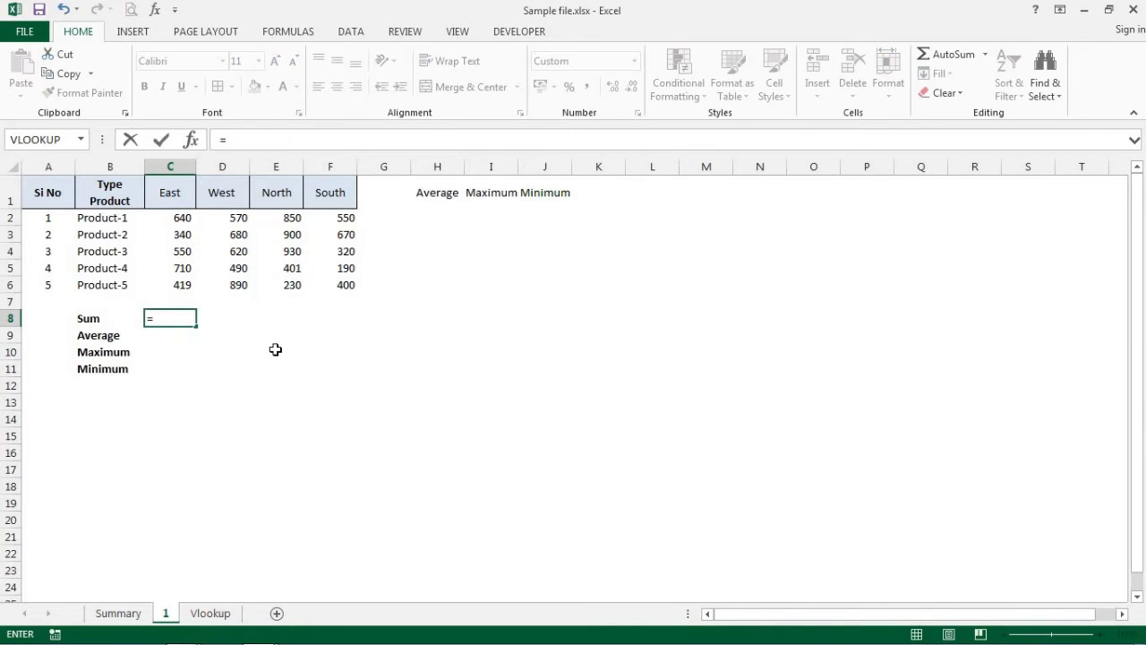
pyautogui.write('sum')
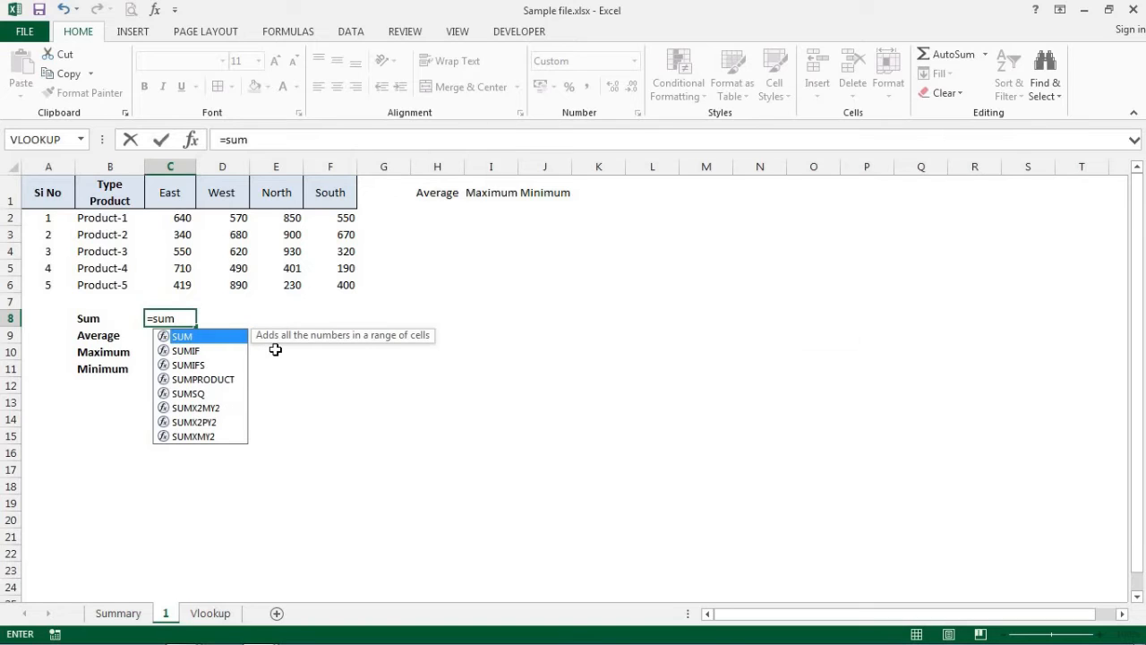
pyautogui.write('(')
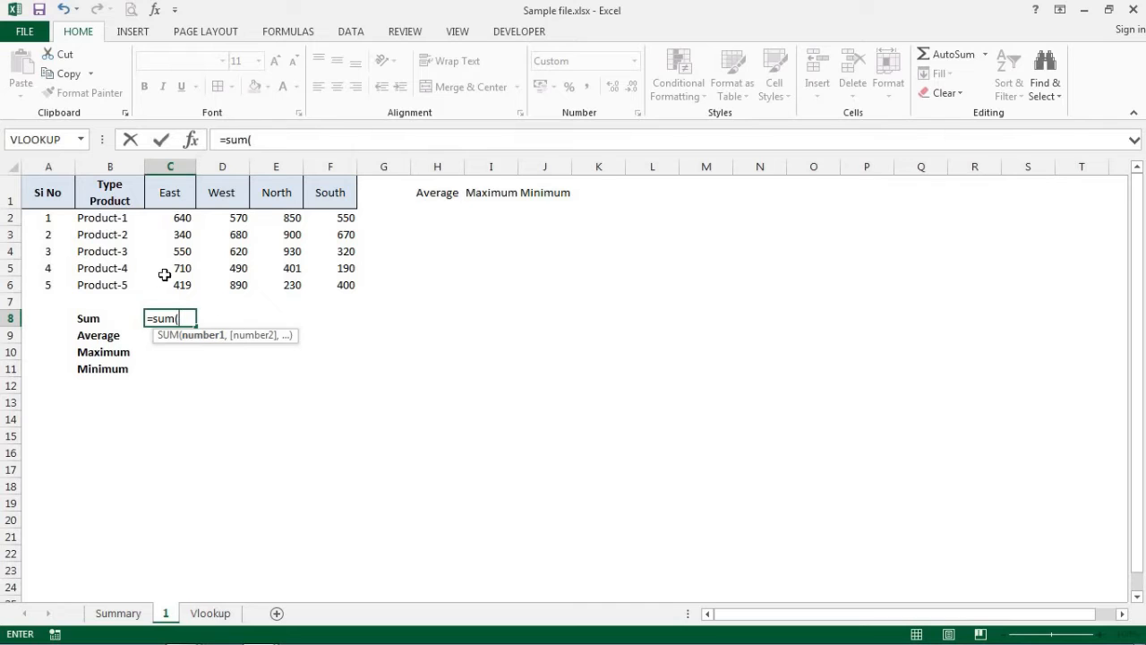
pyautogui.click(167, 218)
pyautogui.moveTo(168, 229); pyautogui.dragTo(171, 283)
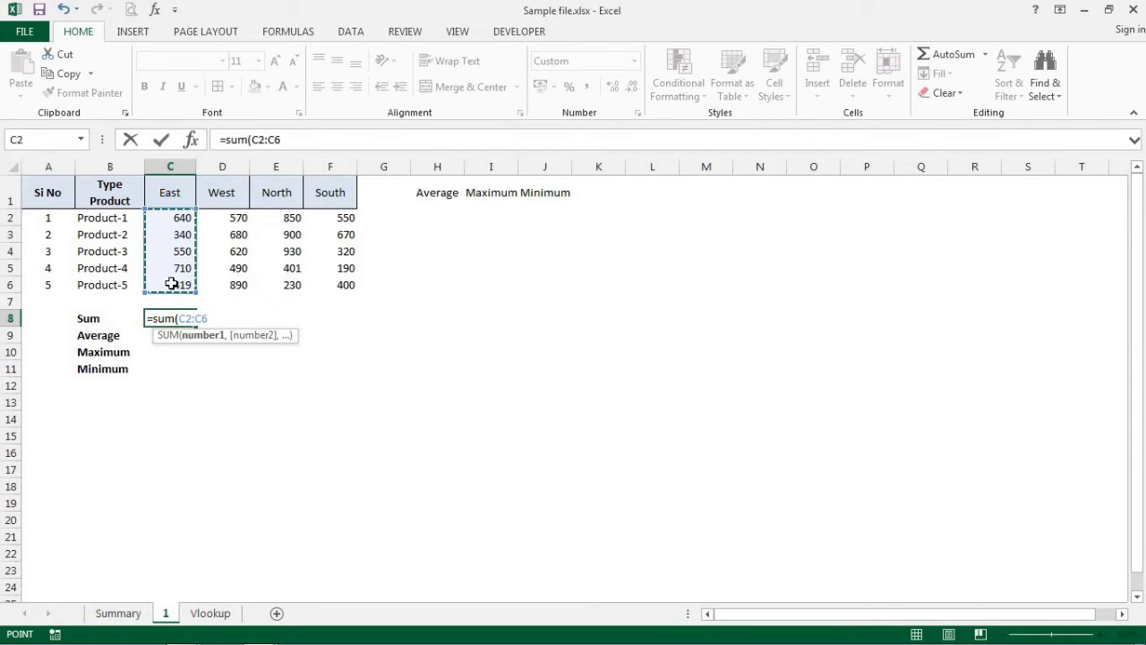
pyautogui.write(')')
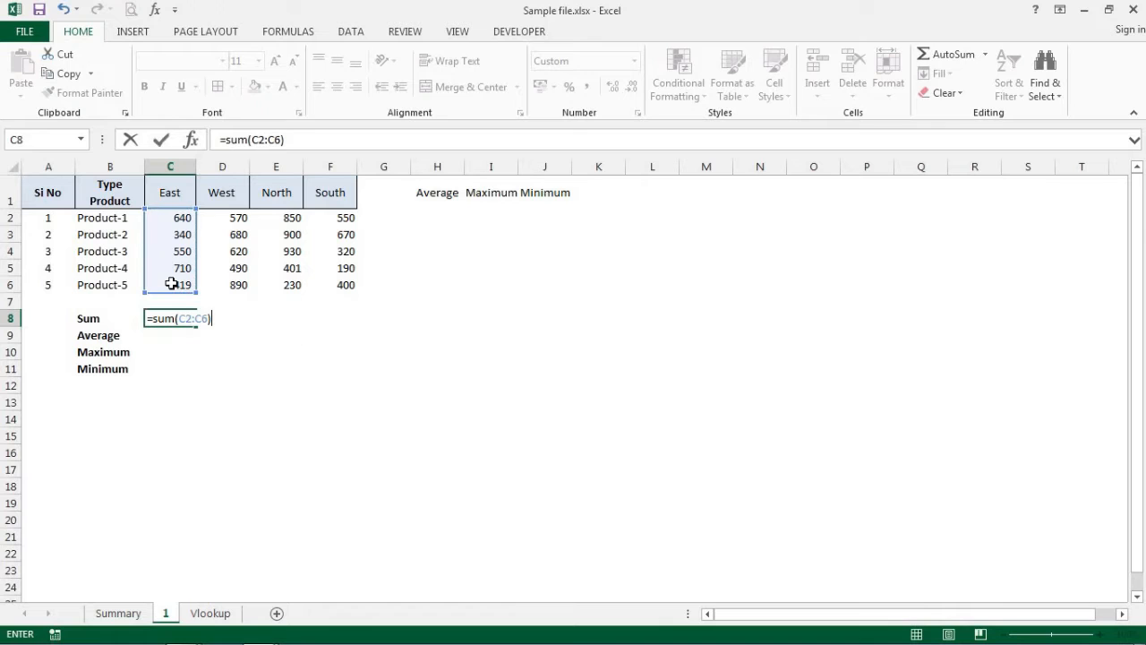
pyautogui.press('Return')
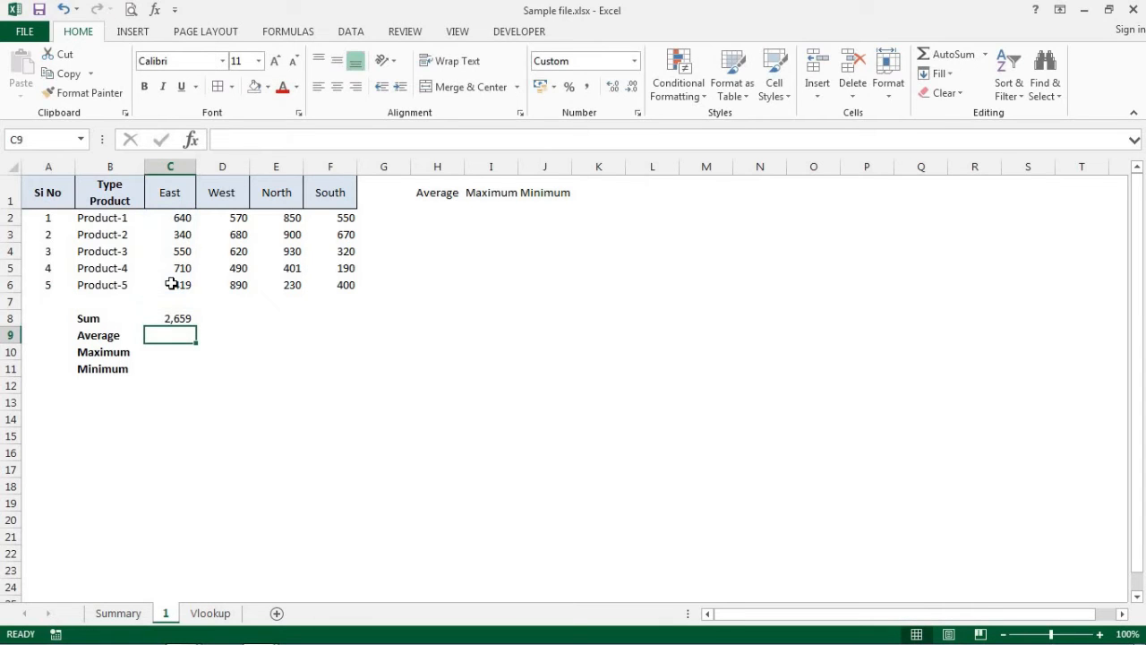
# - Copy the East sum formula from C8 and paste it as formulas only into D8:F8
pyautogui.click(169, 318)
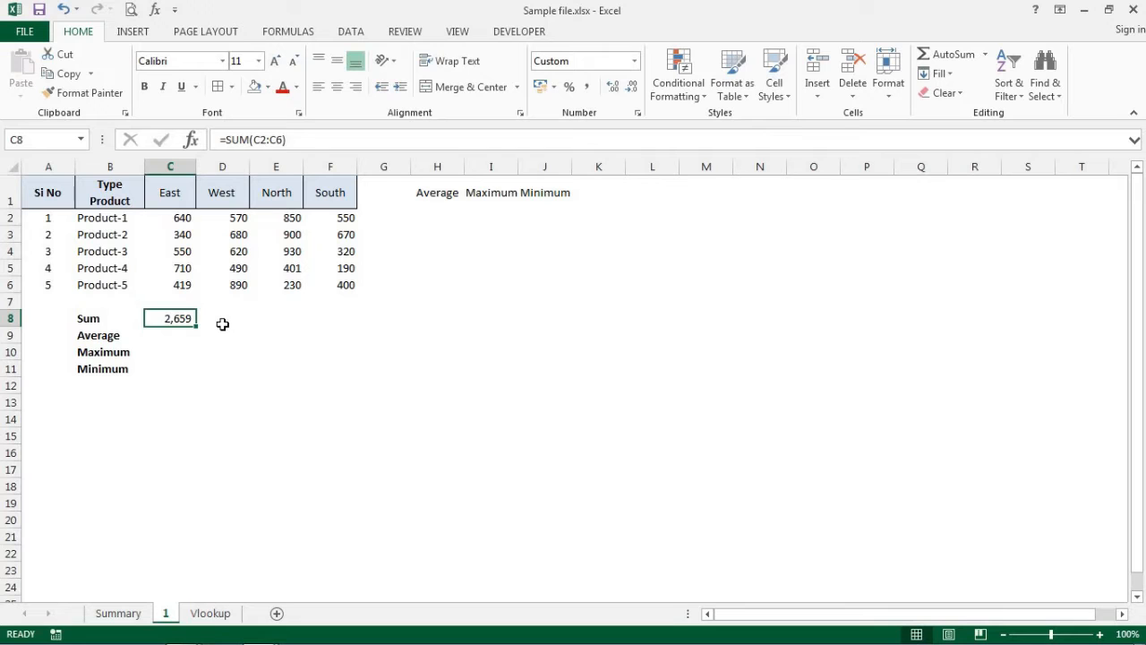
pyautogui.hotkey('ctrl', 'c')
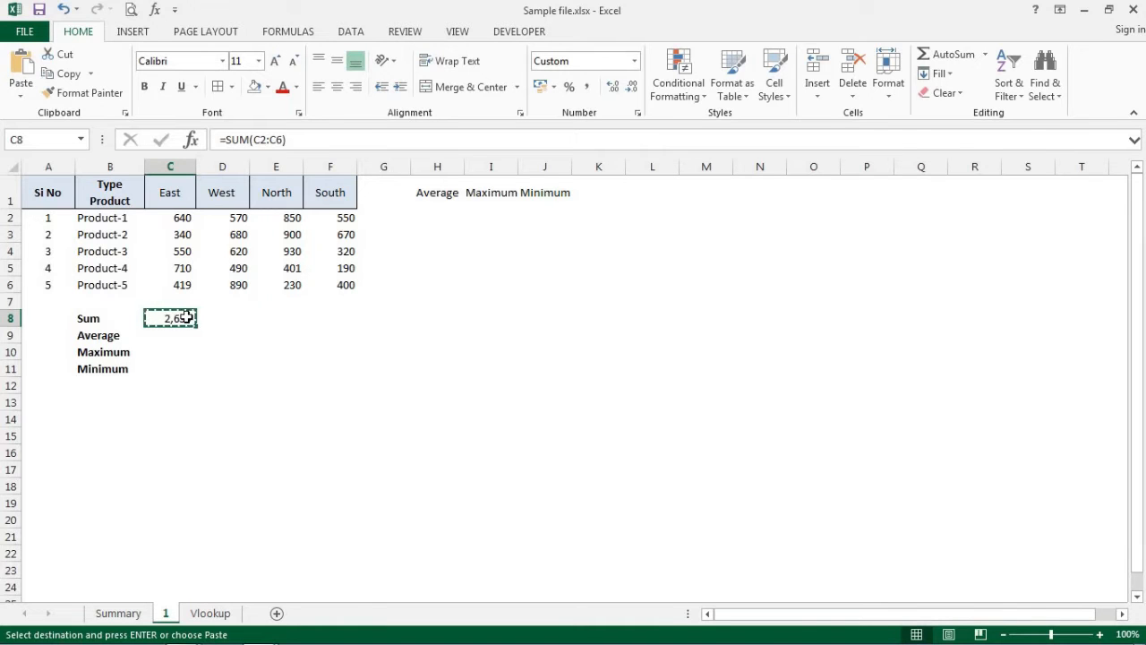
pyautogui.rightClick(187, 318)
pyautogui.click(231, 337)
pyautogui.moveTo(210, 320); pyautogui.dragTo(331, 322)
pyautogui.rightClick(338, 320)
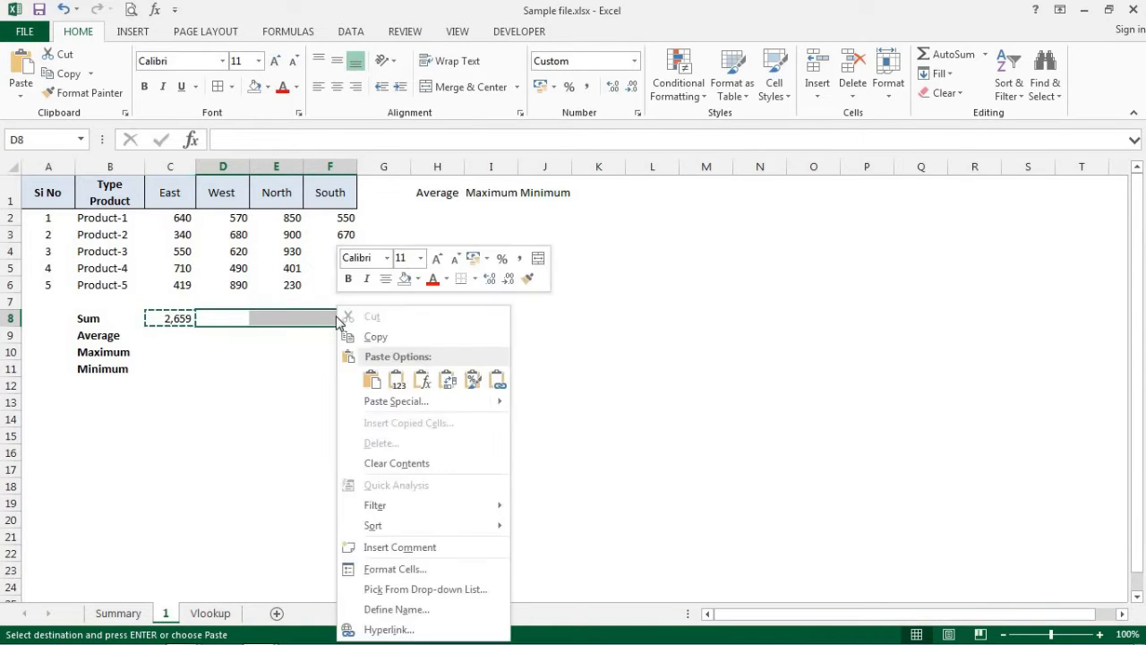
pyautogui.moveTo(494, 403)
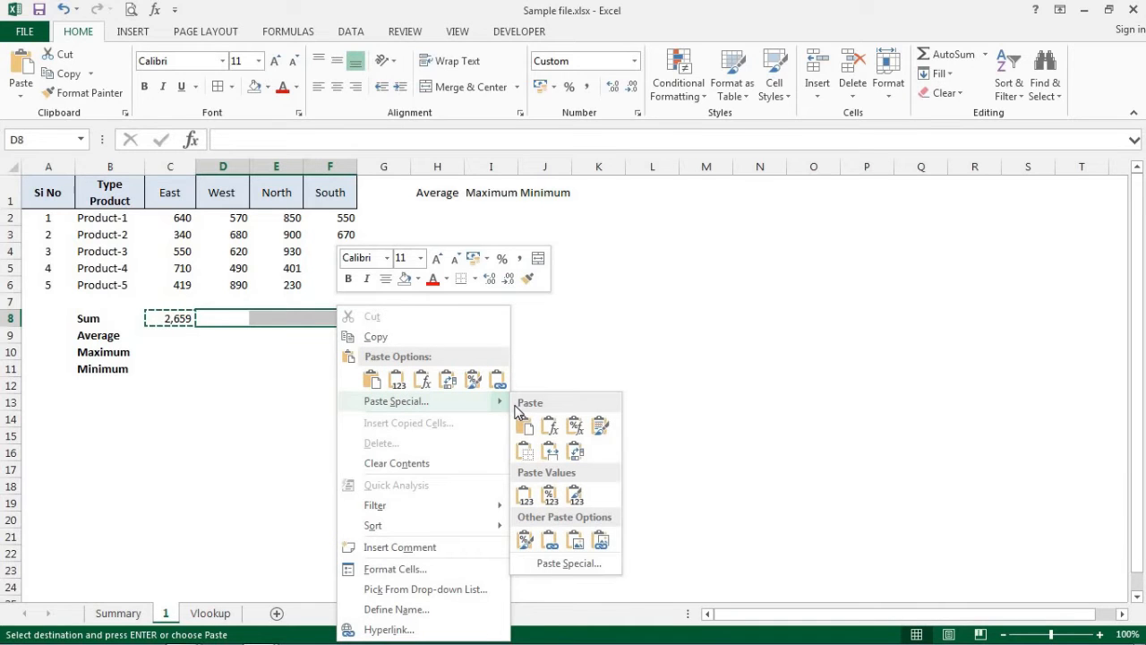
pyautogui.click(552, 429)
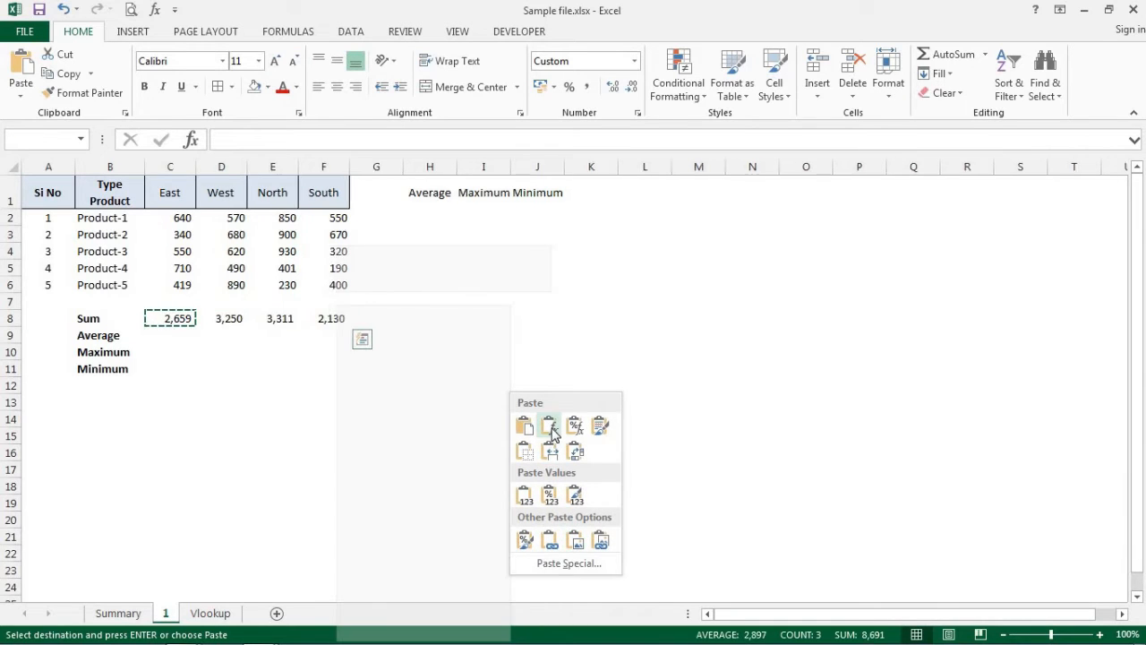
pyautogui.click(552, 430)
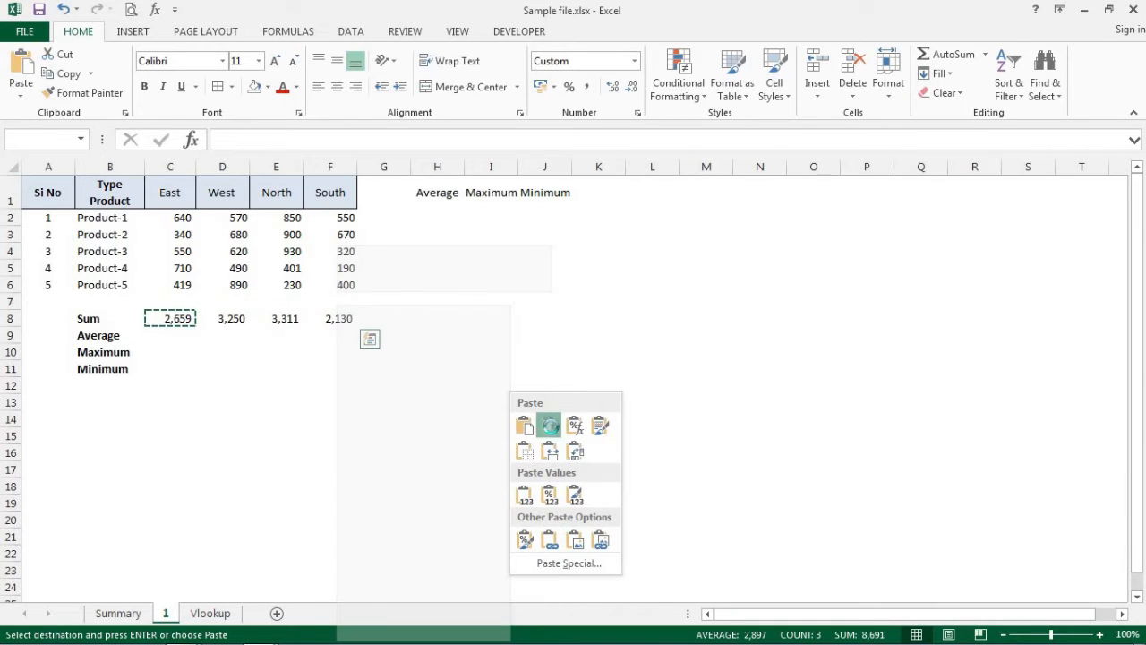
# - Check the range references of the formulas in the Sum row, C8 through F8
pyautogui.click(230, 320)
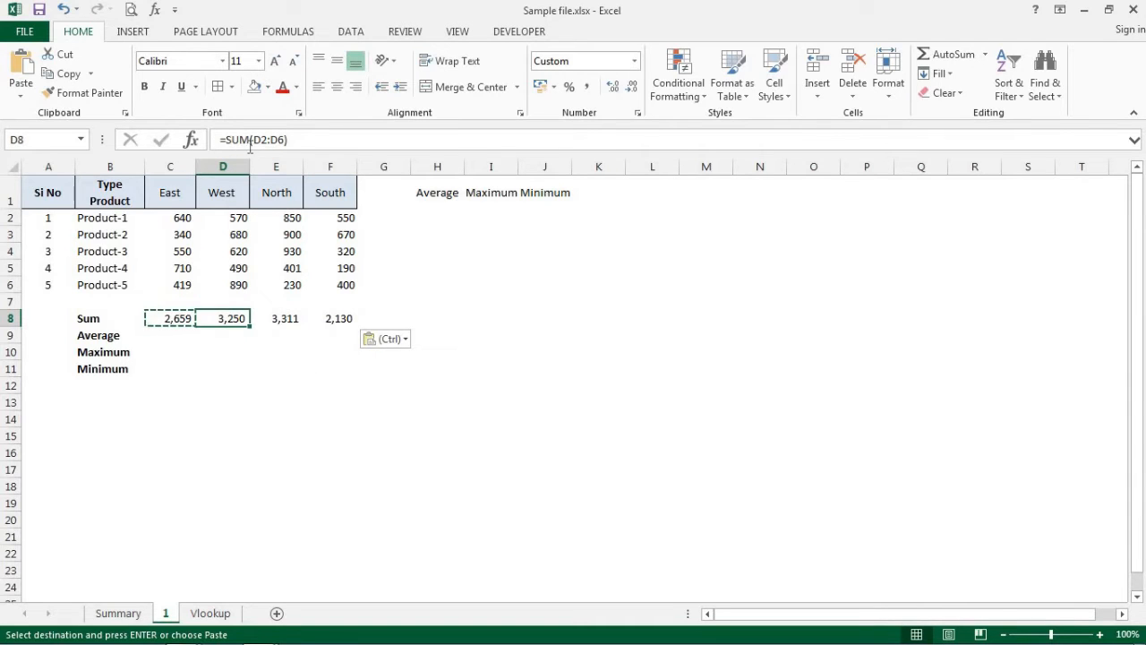
pyautogui.click(283, 321)
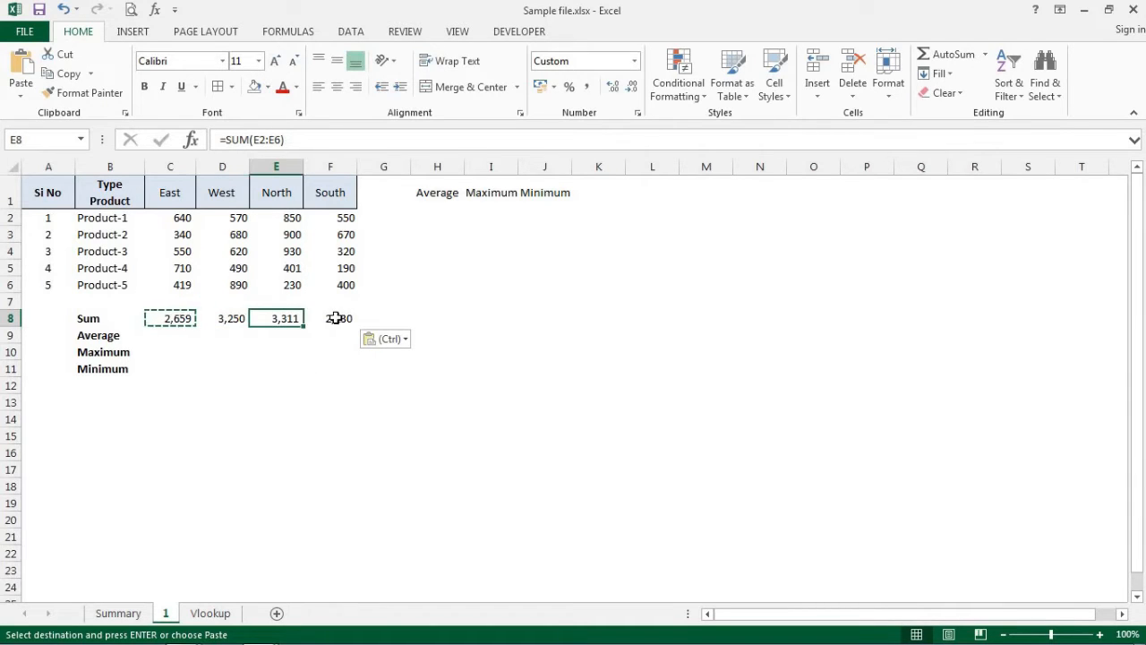
pyautogui.click(335, 319)
pyautogui.click(172, 323)
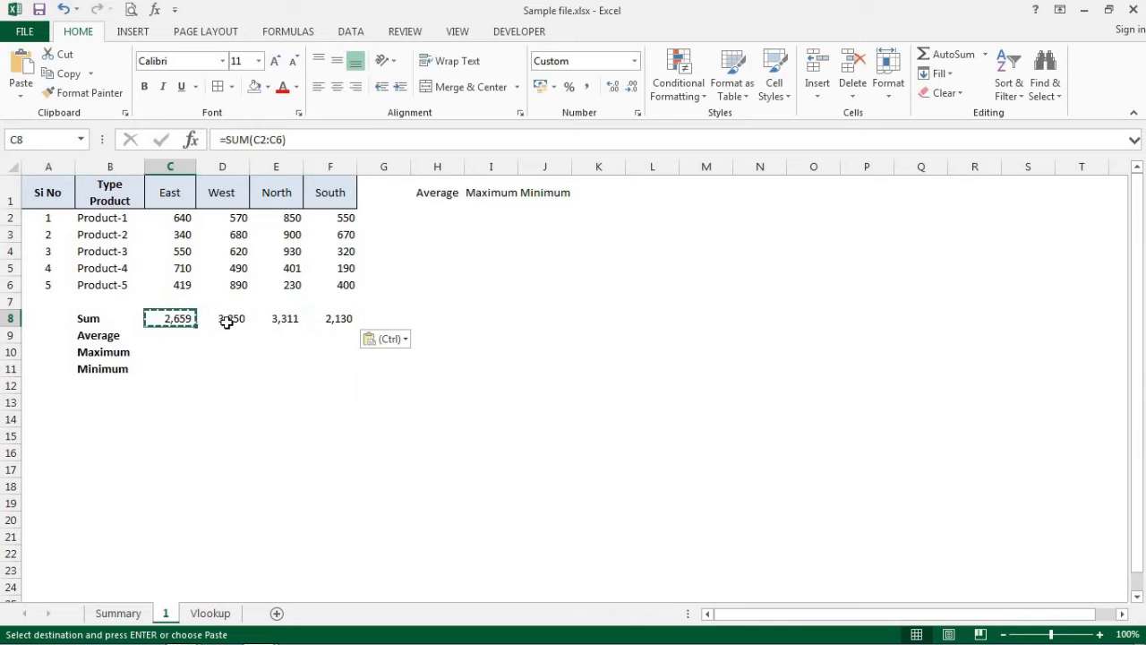
pyautogui.click(225, 321)
pyautogui.click(285, 321)
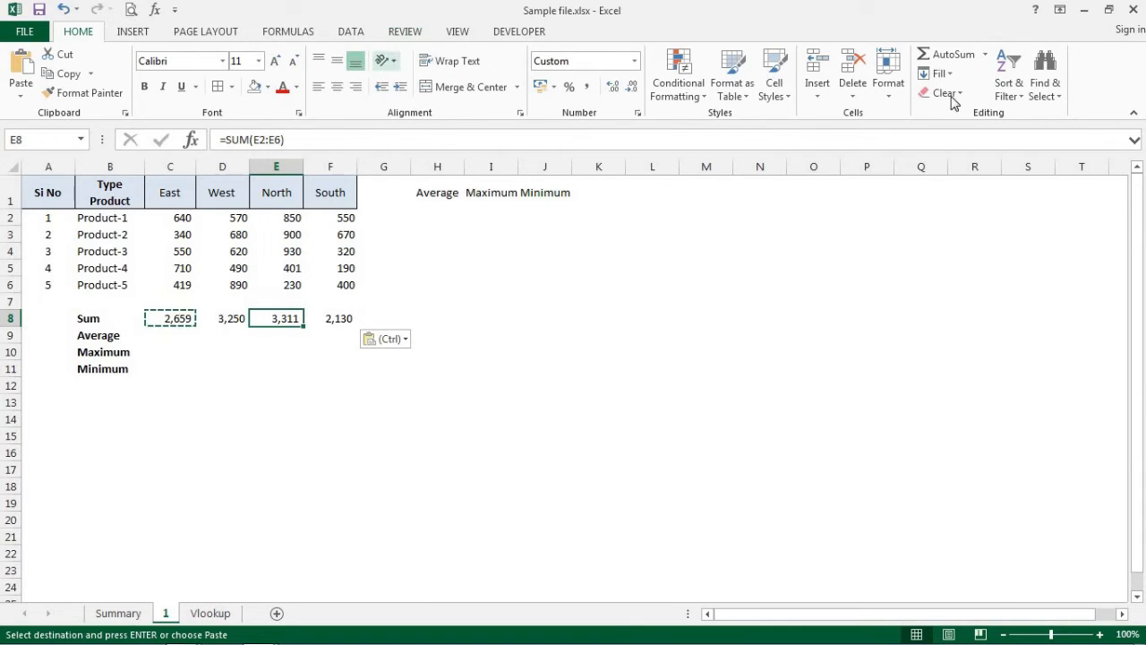
# - Use AutoSum on the South values F2:F6 to place their total in F7
pyautogui.click(287, 34)
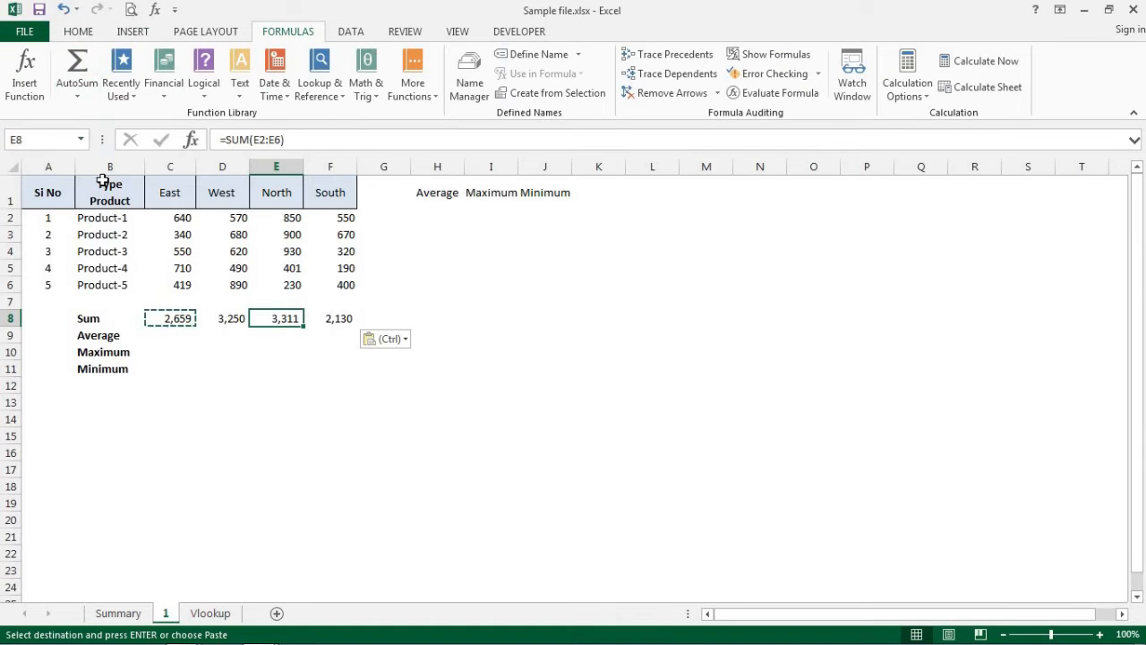
pyautogui.moveTo(341, 217); pyautogui.dragTo(346, 286)
pyautogui.click(77, 68)
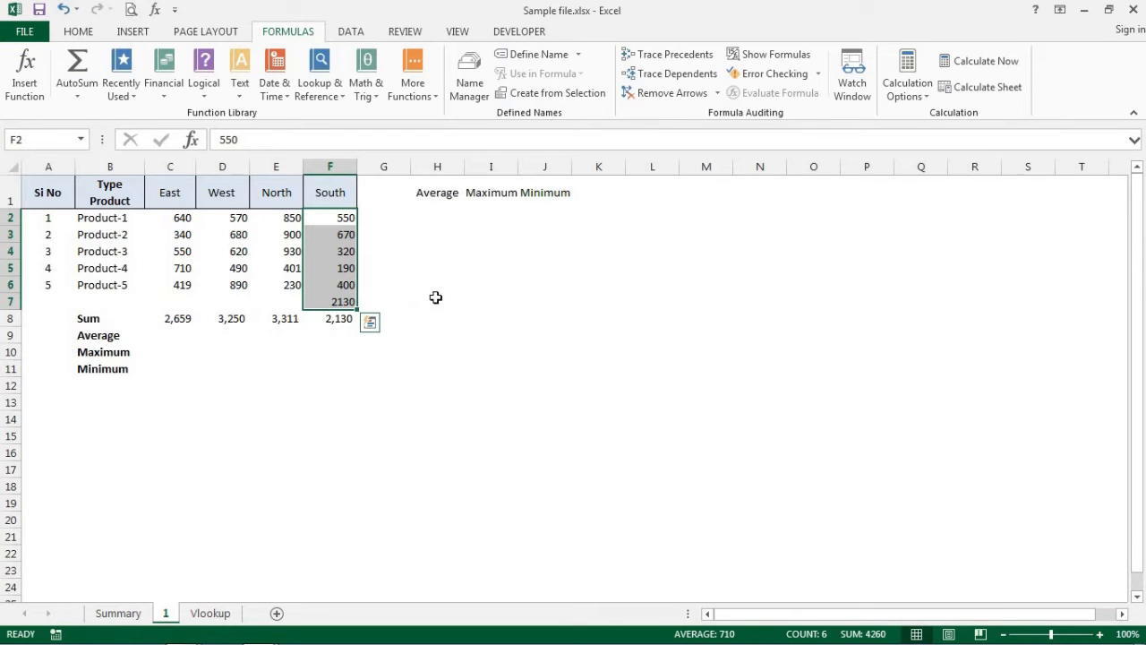
# - Delete the extra AutoSum total from F7
pyautogui.click(330, 300)
pyautogui.press('Left')
pyautogui.press('Right')
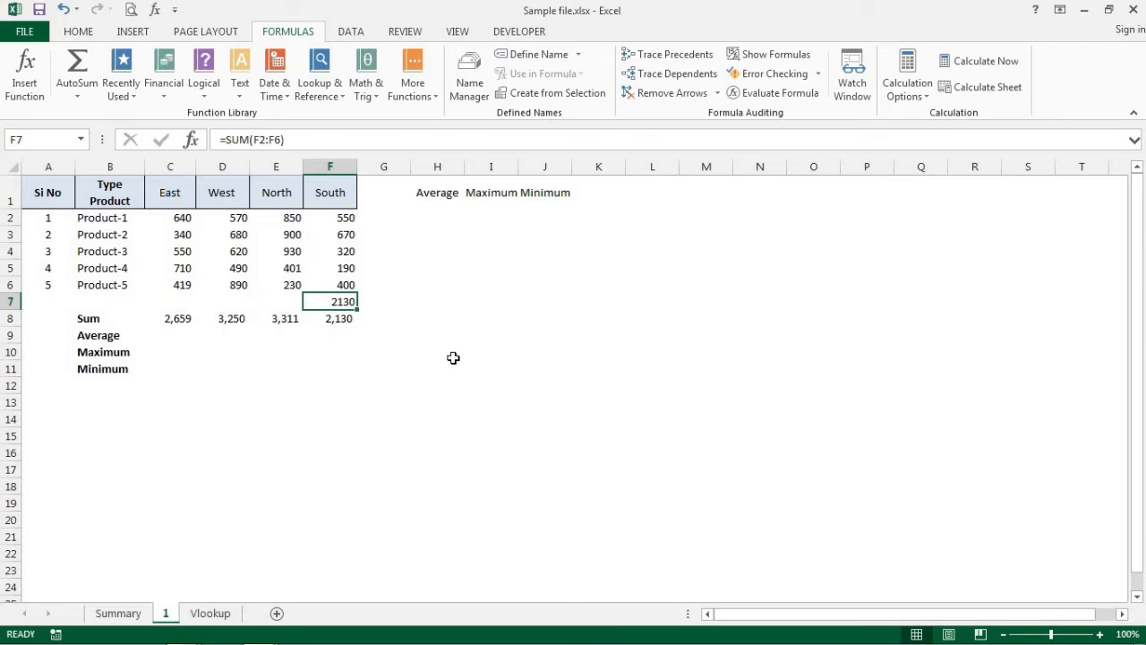
pyautogui.press('Delete')
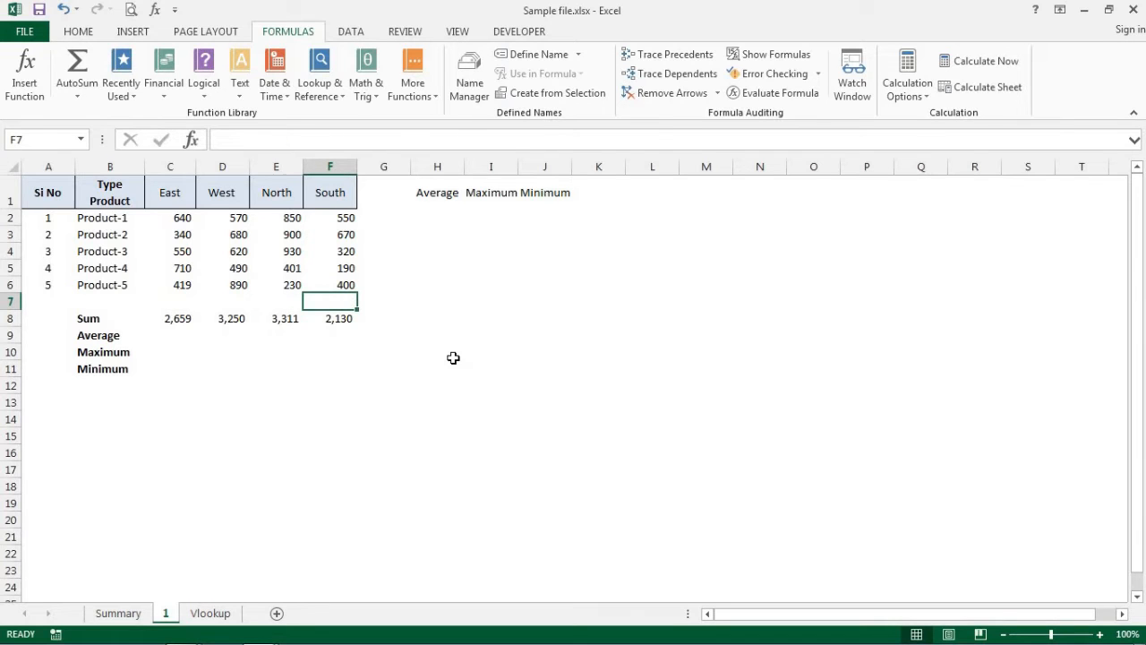
pyautogui.press('Left')
pyautogui.press('Left')
pyautogui.press('Left')
pyautogui.press('Left')
pyautogui.press('Down')
pyautogui.press('Right')
pyautogui.press('Right')
pyautogui.press('Right')
pyautogui.press('Right')
pyautogui.press('Left')
pyautogui.press('Left')
pyautogui.press('Left')
pyautogui.press('Down')
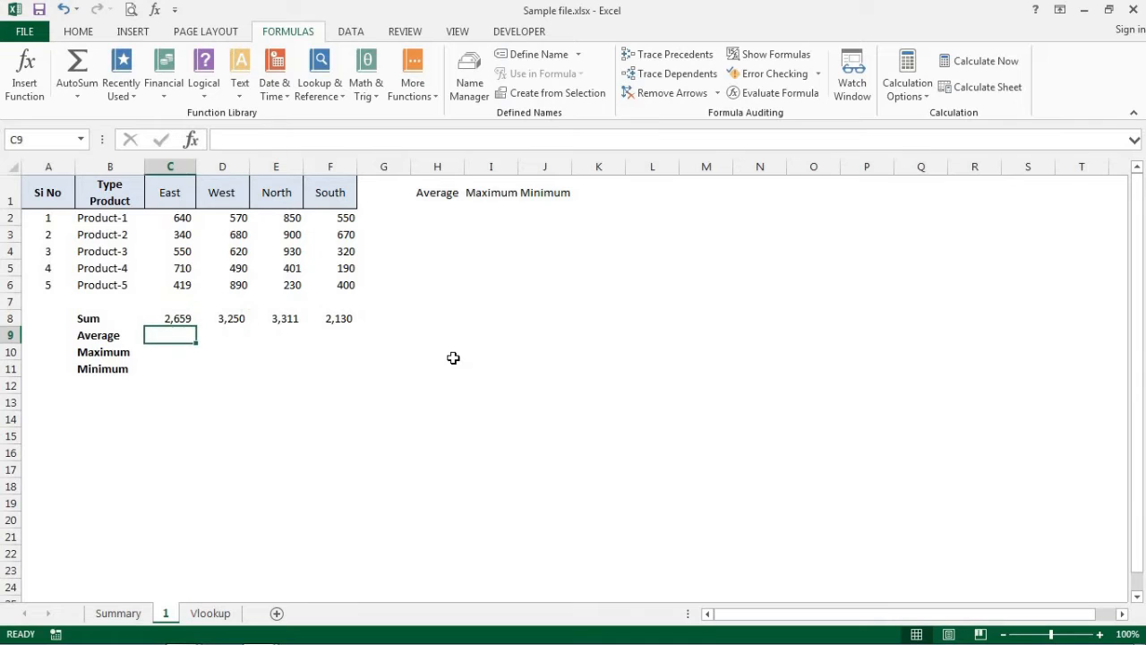
pyautogui.press('Left')
pyautogui.click(167, 303)
pyautogui.click(164, 335)
pyautogui.click(186, 321)
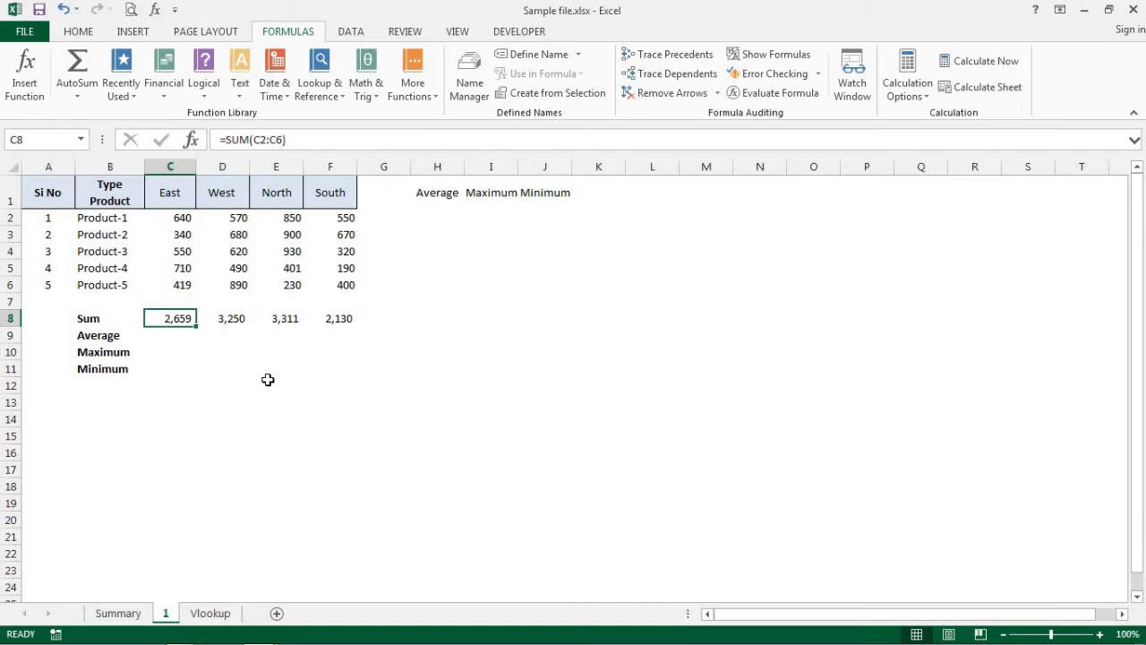
# - Enter an AVERAGE formula in C9 for the East values in C2:C6
pyautogui.press('Down')
pyautogui.press('Left')
pyautogui.press('Right')
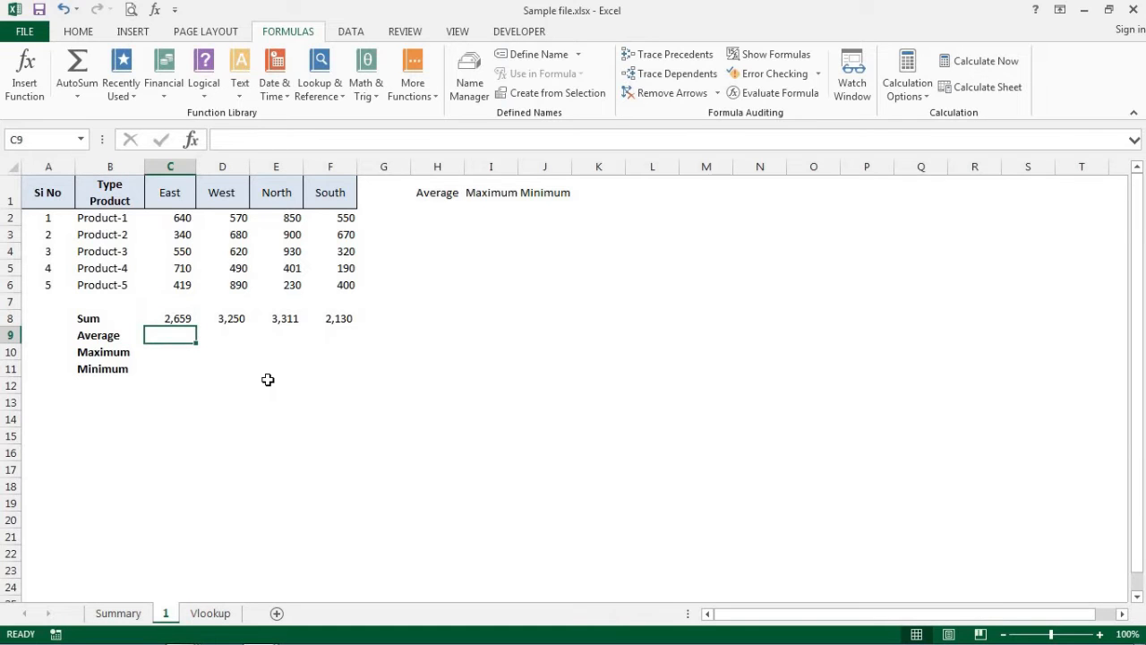
pyautogui.write('=ave')
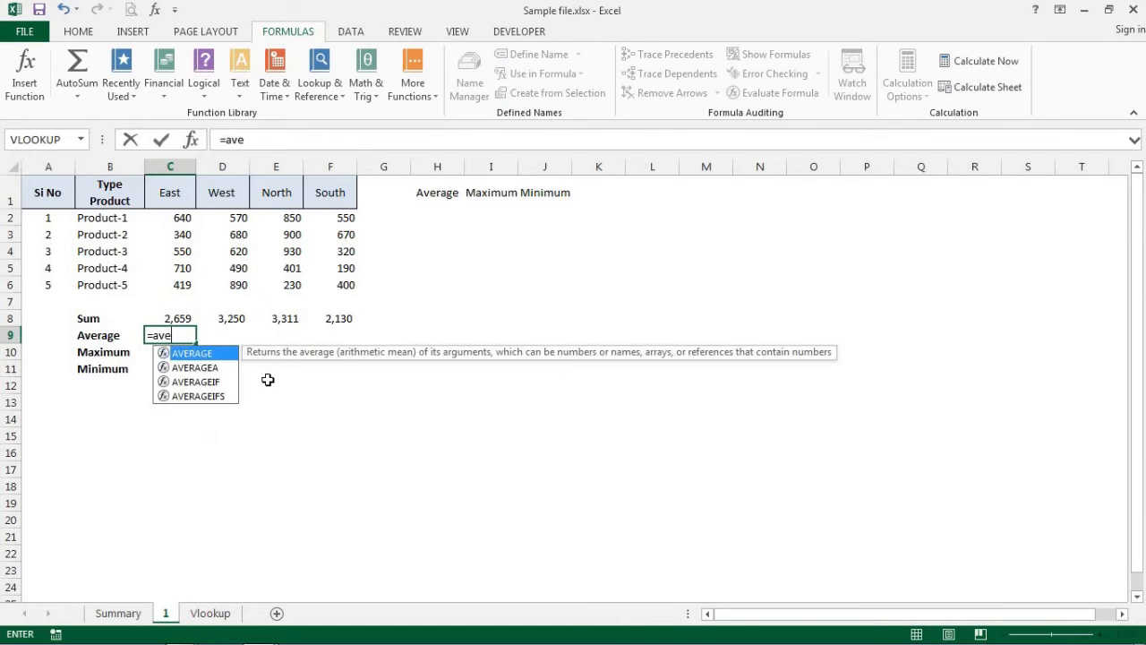
pyautogui.write('rage(')
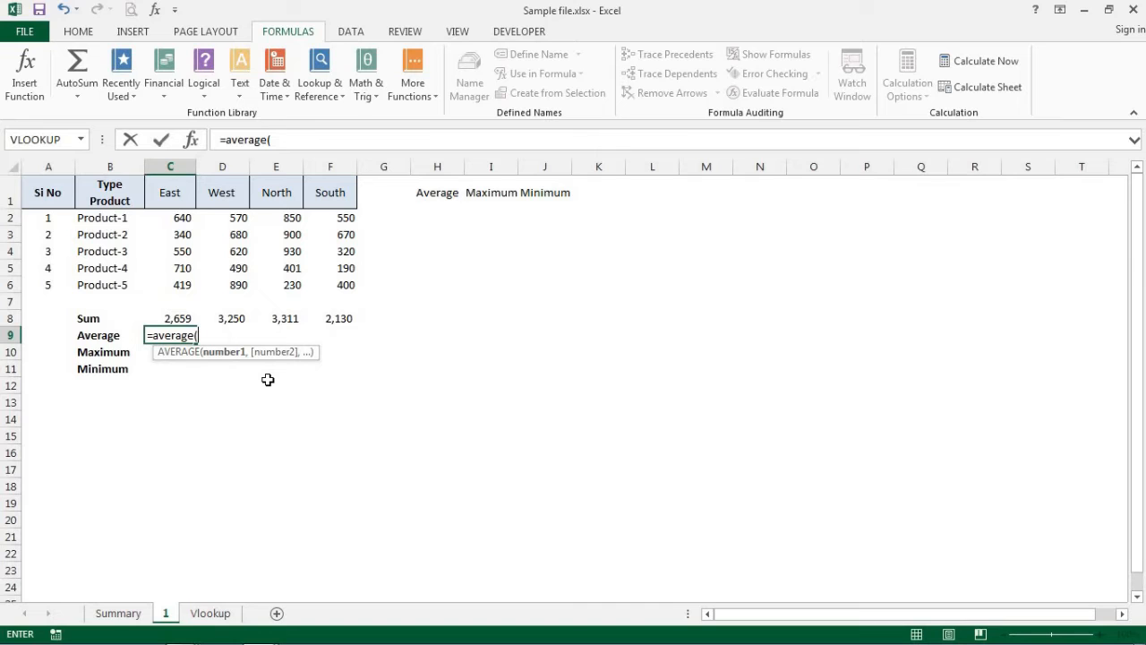
pyautogui.press('Up')
pyautogui.press('Up')
pyautogui.press('Up')
pyautogui.hotkey('shift', 'Up')
pyautogui.hotkey('shift', 'Up')
pyautogui.hotkey('shift', 'Up')
pyautogui.hotkey('shift', 'Up')
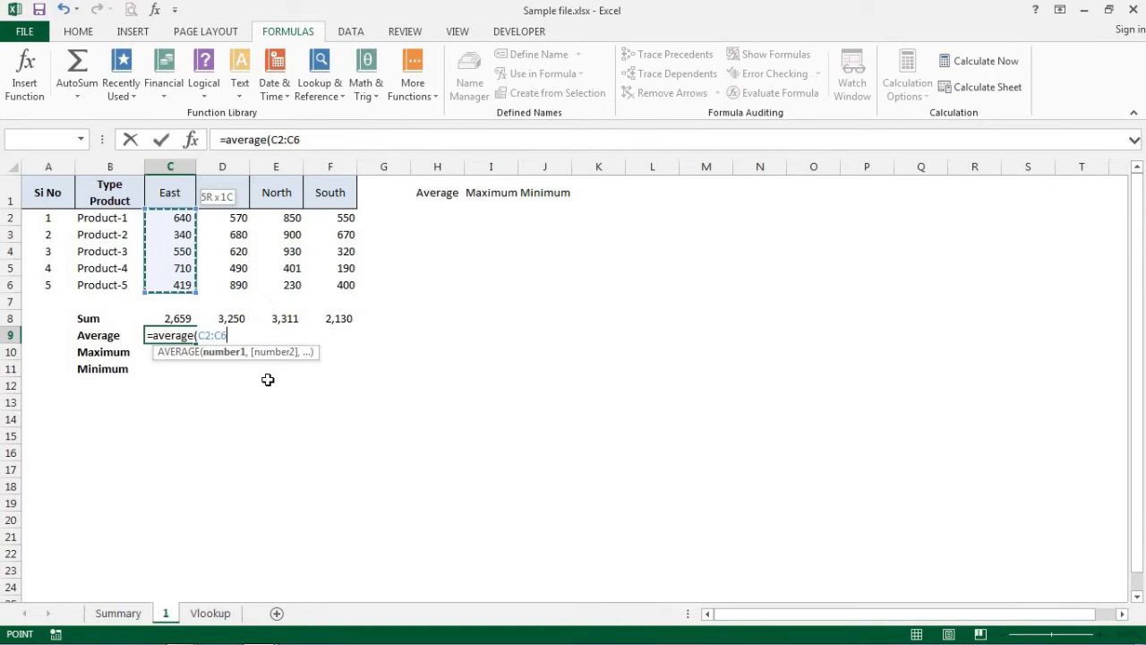
pyautogui.press('Return')
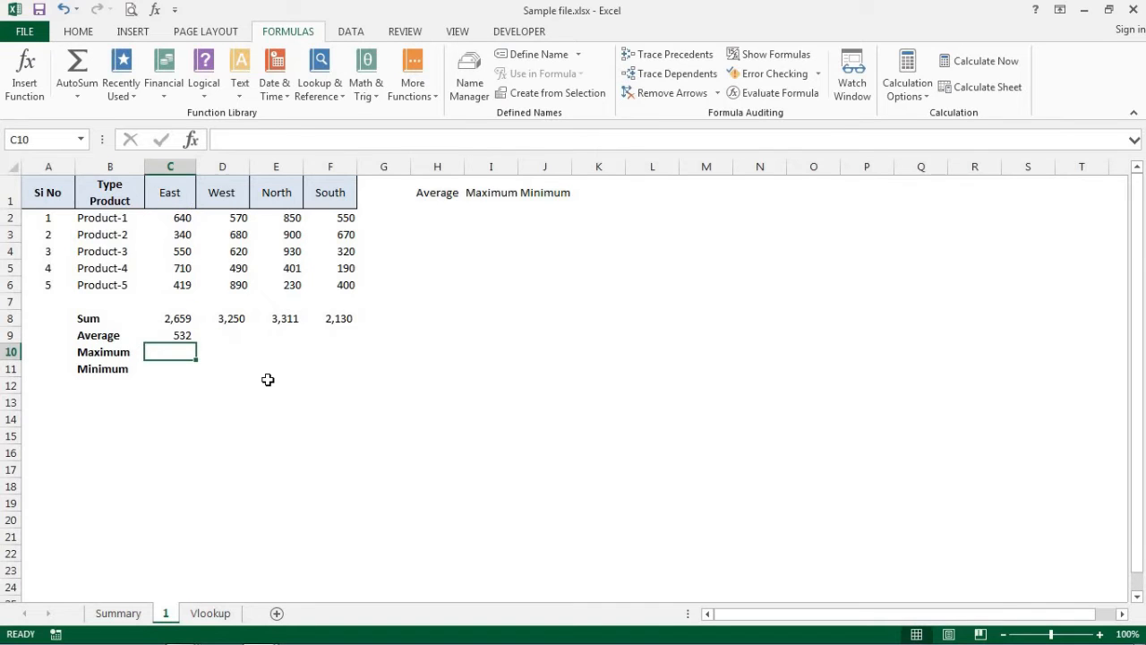
# - Check the range of the East average formula in C9, and copy the formula into D9:F9
pyautogui.press('Up')
pyautogui.press('F2')
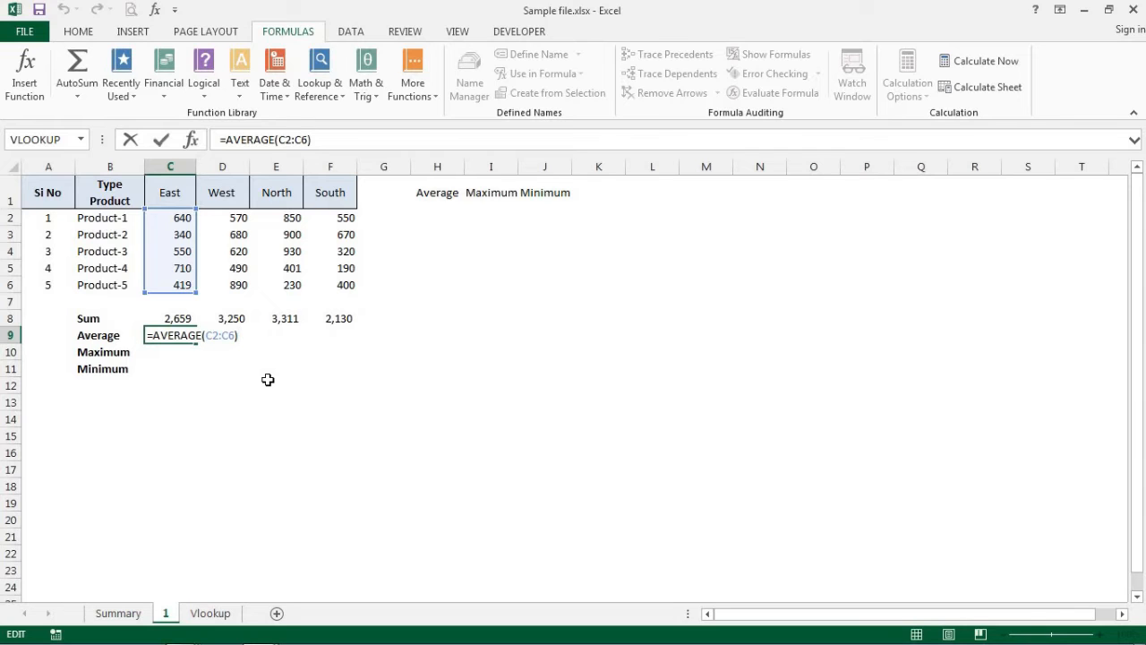
pyautogui.press('Tab')
pyautogui.press('Tab')
pyautogui.press('Left')
pyautogui.press('Left')
pyautogui.hotkey('ctrl', 'c')
pyautogui.press('Right')
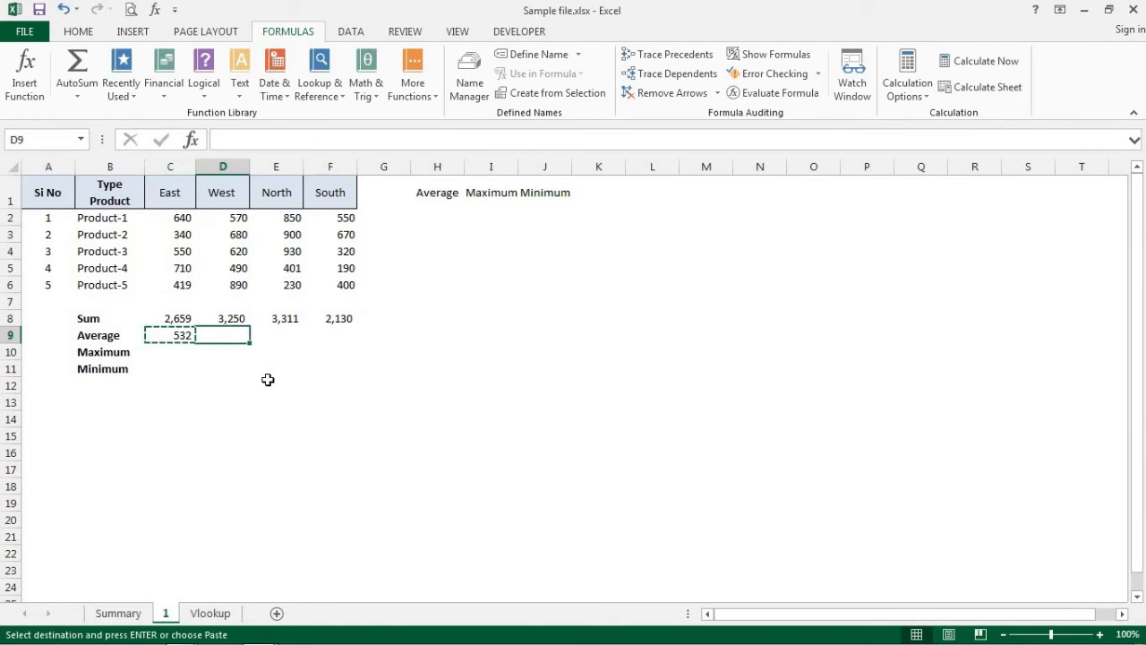
pyautogui.hotkey('shift', 'Right')
pyautogui.hotkey('shift', 'Right')
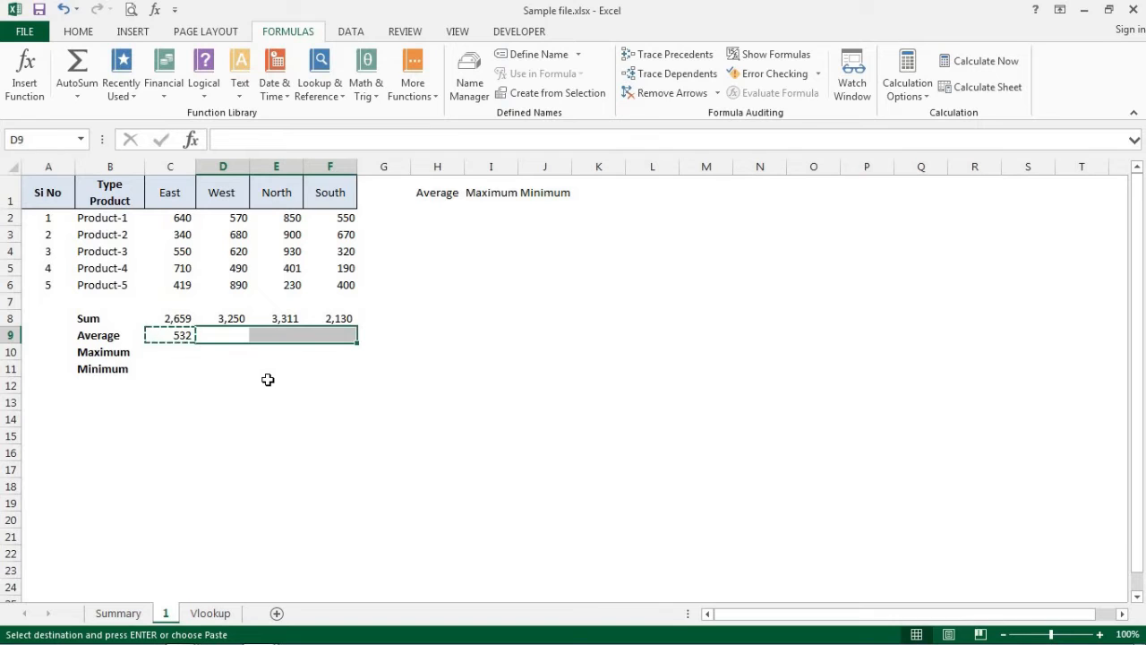
pyautogui.hotkey('ctrl', 'v')
pyautogui.press('Down')
pyautogui.press('Up')
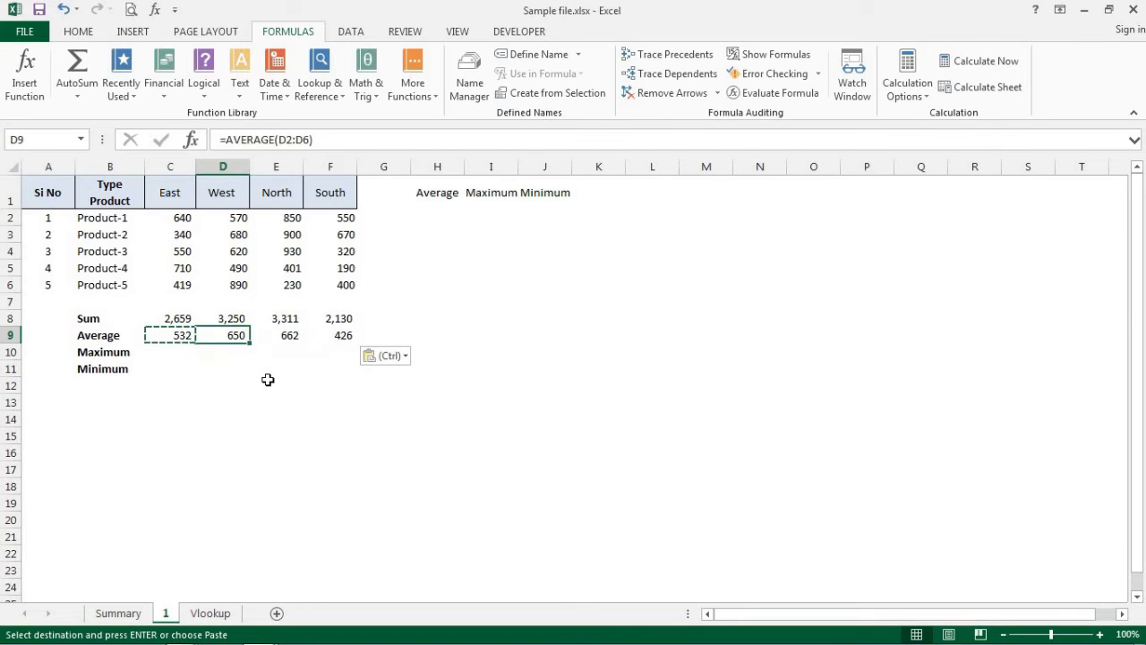
# - Check the range references of the copied formulas across the Average row
pyautogui.press('Right')
pyautogui.press('Right')
pyautogui.press('Left')
pyautogui.press('Left')
pyautogui.press('Left')
pyautogui.press('Right')
pyautogui.press('Left')
pyautogui.press('Down')
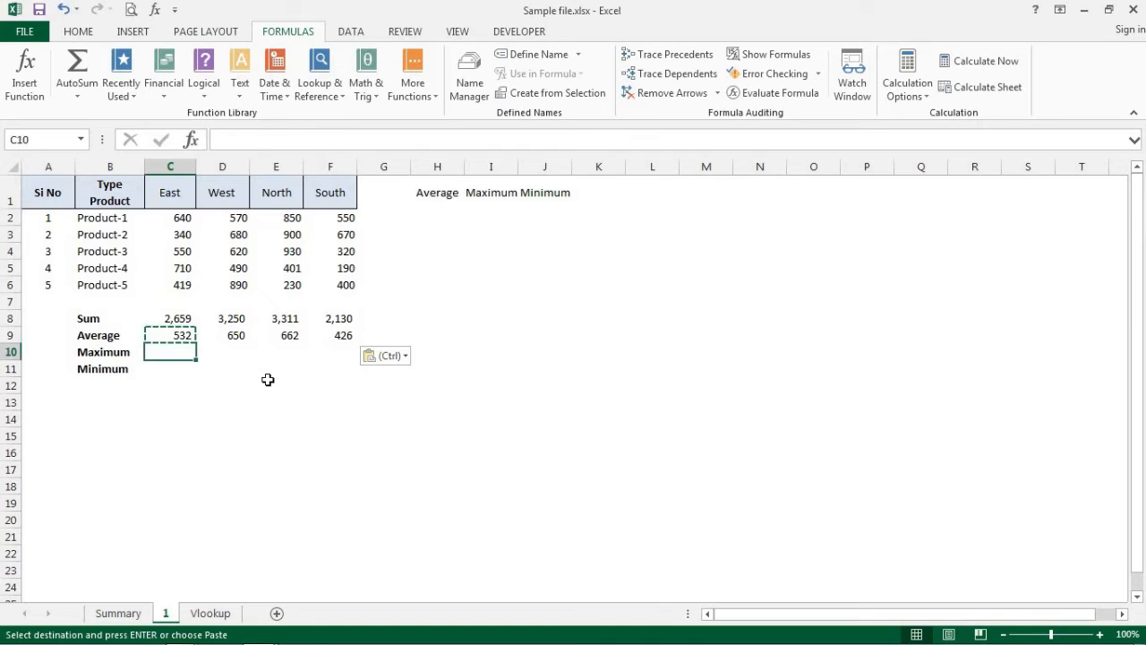
# - Review the East values from C2 down against the average formula in C9
pyautogui.press('Up')
pyautogui.press('Right')
pyautogui.press('Left')
pyautogui.press('Up')
pyautogui.press('Up')
pyautogui.press('Up')
pyautogui.press('Up')
pyautogui.press('Up')
pyautogui.press('Up')
pyautogui.press('Up')
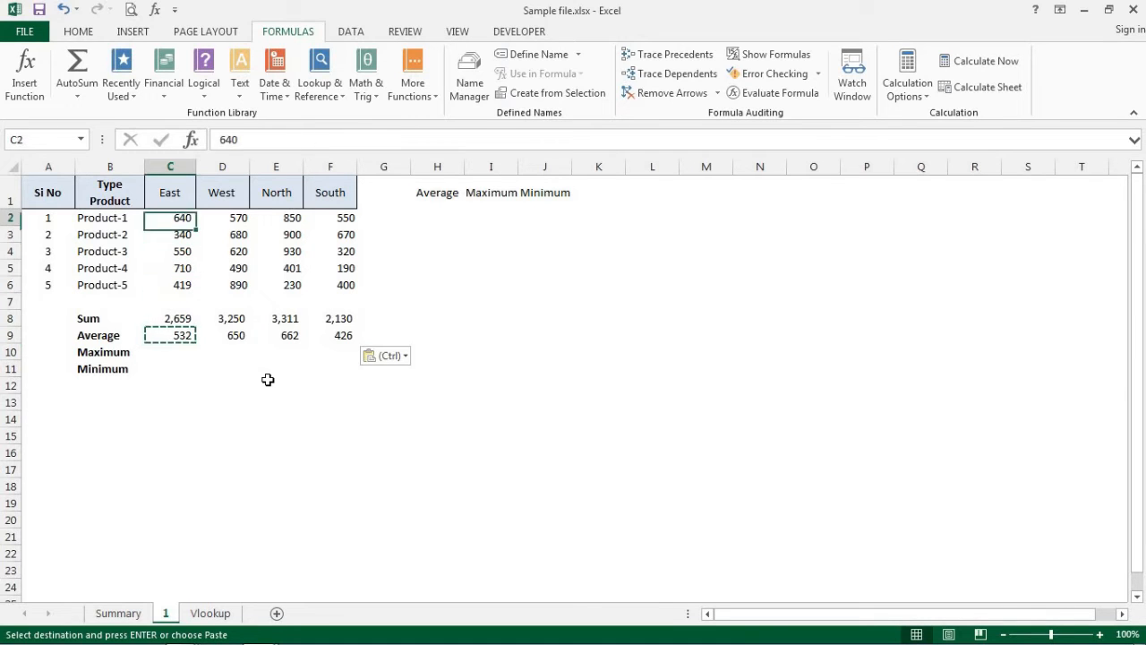
pyautogui.press('Down')
pyautogui.press('Down')
pyautogui.press('Down')
pyautogui.press('Down')
pyautogui.press('Down')
pyautogui.press('Down')
pyautogui.press('Down')
pyautogui.press('Down')
pyautogui.press('Down')
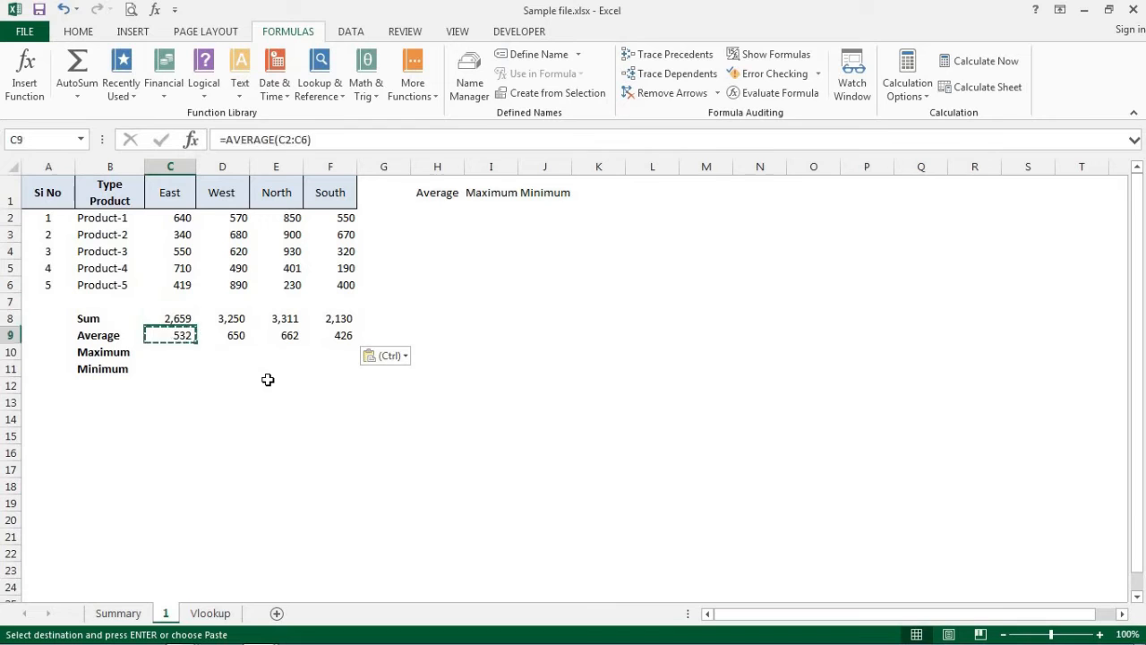
# - Enter the formula =MAX(C2:C6) in C10 for the highest East value
pyautogui.press('Up')
pyautogui.write('=')
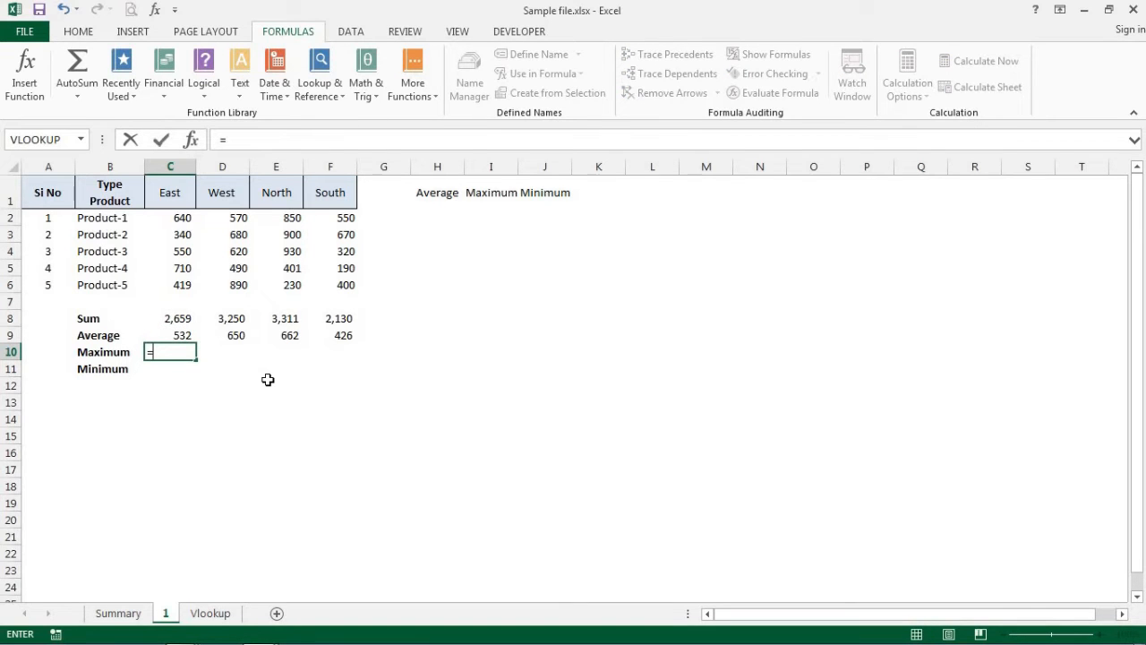
pyautogui.press('BackSpace')
pyautogui.write('=max(')
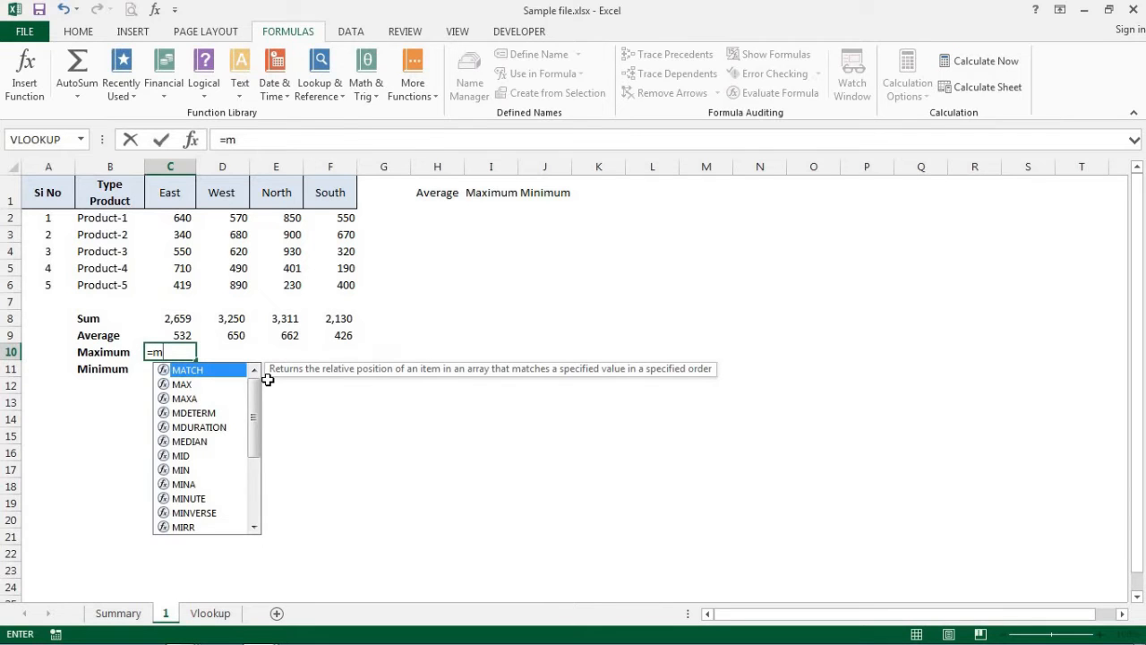
pyautogui.press('Up')
pyautogui.press('Up')
pyautogui.press('Up')
pyautogui.press('Up')
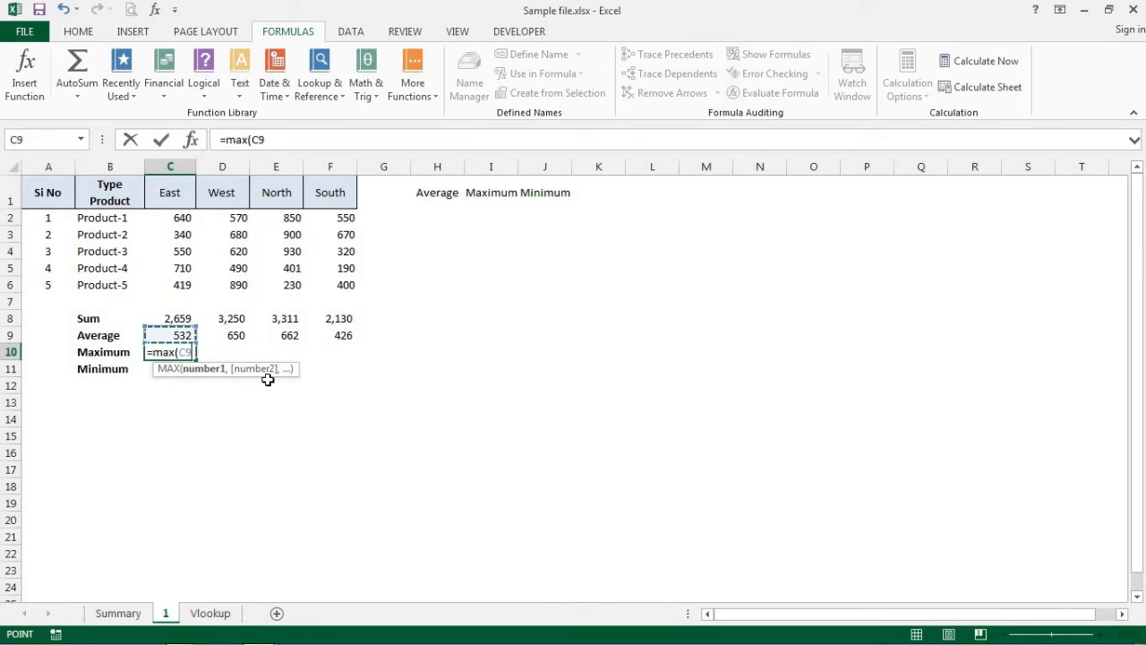
pyautogui.hotkey('shift', 'Up')
pyautogui.hotkey('shift', 'Up')
pyautogui.hotkey('shift', 'Up')
pyautogui.hotkey('shift', 'Up')
pyautogui.write(')')
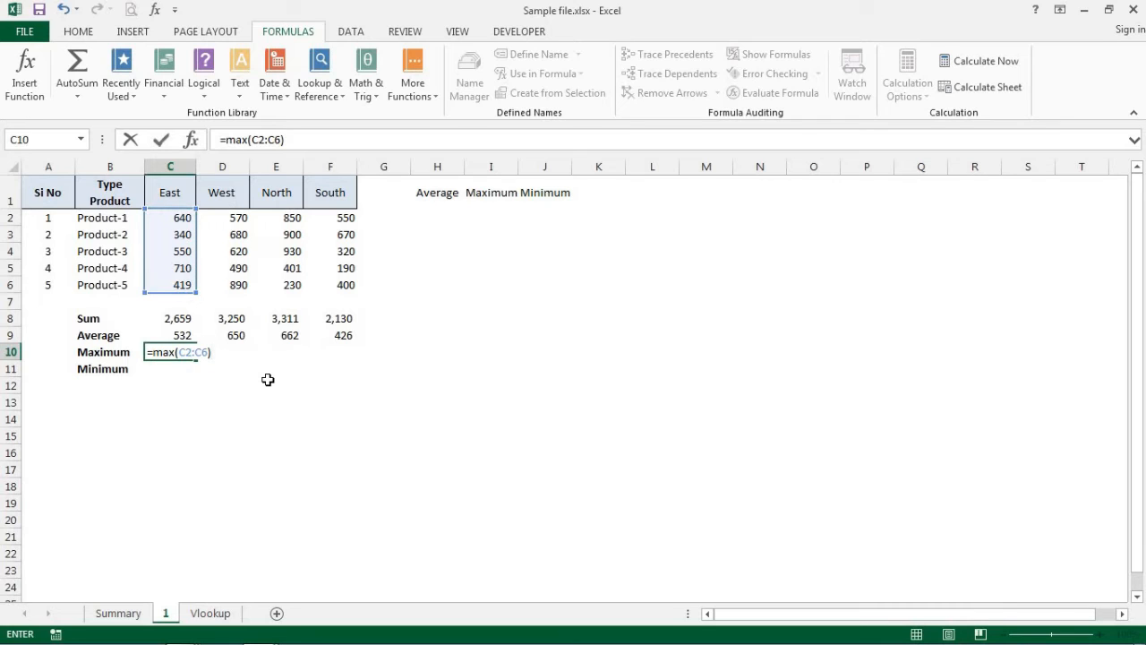
pyautogui.press('Return')
# - Compare the East product values in C2:C6 with the maximum in C10
pyautogui.press('Up')
pyautogui.press('Up')
pyautogui.press('Up')
pyautogui.press('Up')
pyautogui.press('Up')
pyautogui.press('Up')
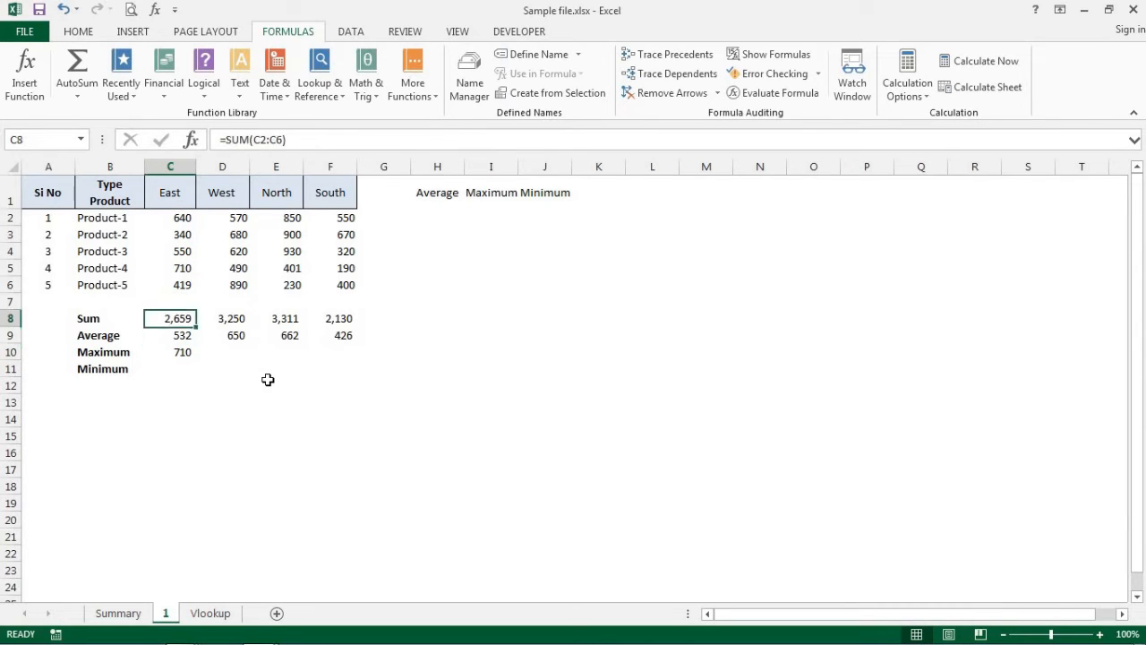
pyautogui.press('Up')
pyautogui.press('Up')
pyautogui.press('Up')
pyautogui.press('Down')
pyautogui.press('Down')
pyautogui.press('Down')
pyautogui.press('Down')
pyautogui.press('Up')
pyautogui.press('Down')
pyautogui.press('Up')
pyautogui.press('Down')
pyautogui.press('Up')
pyautogui.press('Up')
pyautogui.press('Up')
pyautogui.press('Up')
pyautogui.press('Down')
pyautogui.press('Down')
pyautogui.press('Down')
pyautogui.press('Up')
pyautogui.press('Up')
pyautogui.press('Up')
pyautogui.press('Down')
pyautogui.press('Down')
pyautogui.press('Down')
pyautogui.press('Down')
pyautogui.press('Down')
pyautogui.press('Down')
pyautogui.press('Down')
pyautogui.press('Down')
# - Copy the East maximum formula from C10 into D10:F10 for the other regions
pyautogui.press('Left')
pyautogui.press('Right')
pyautogui.hotkey('ctrl', 'c')
# - Enter the formula =MIN(C2:C6) in C11 for the lowest East value
pyautogui.write('=')
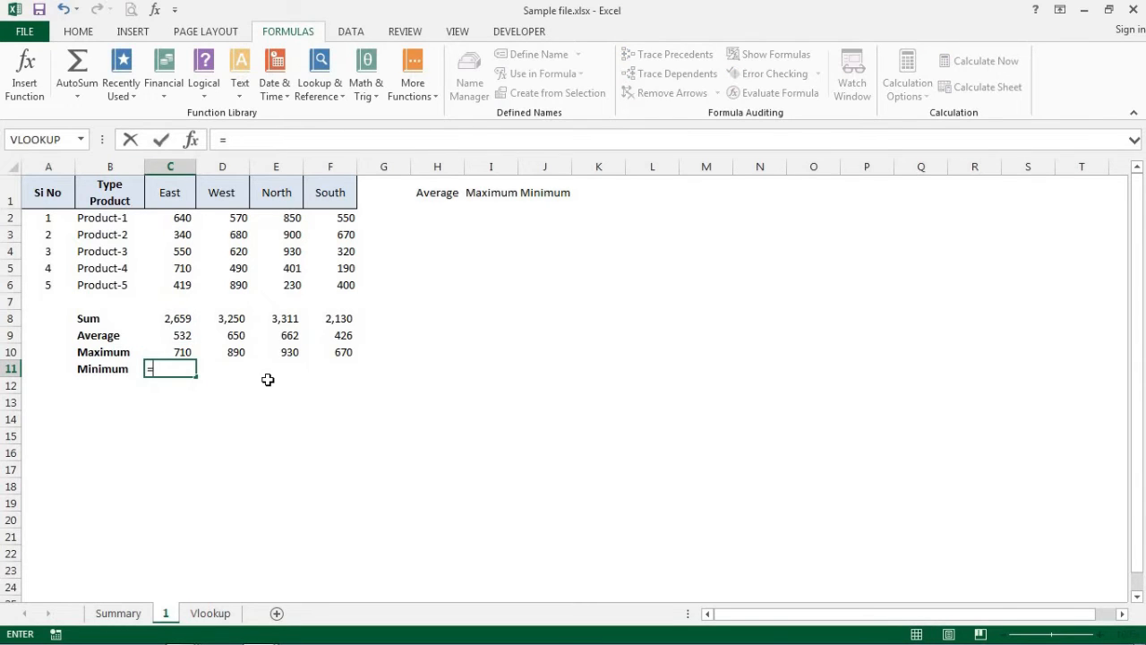
pyautogui.write('min(')
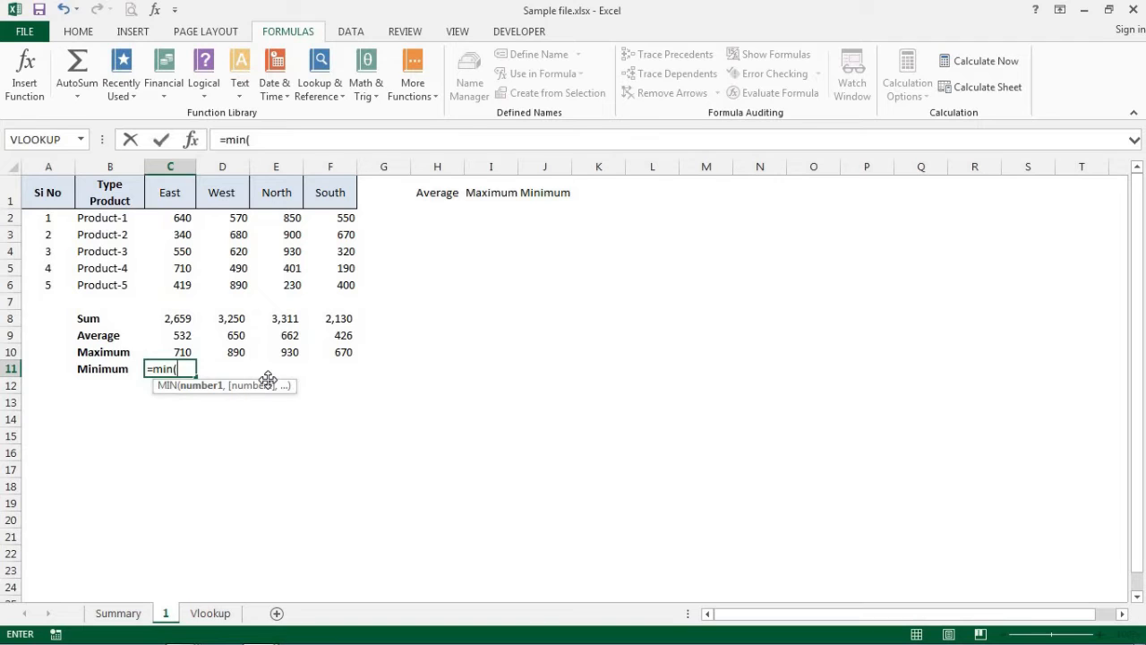
pyautogui.press('Up')
pyautogui.press('Up')
pyautogui.press('Up')
pyautogui.press('Up')
pyautogui.press('Up')
pyautogui.hotkey('shift', 'Up')
pyautogui.hotkey('shift', 'Up')
pyautogui.hotkey('shift', 'Up')
pyautogui.hotkey('shift', 'Up')
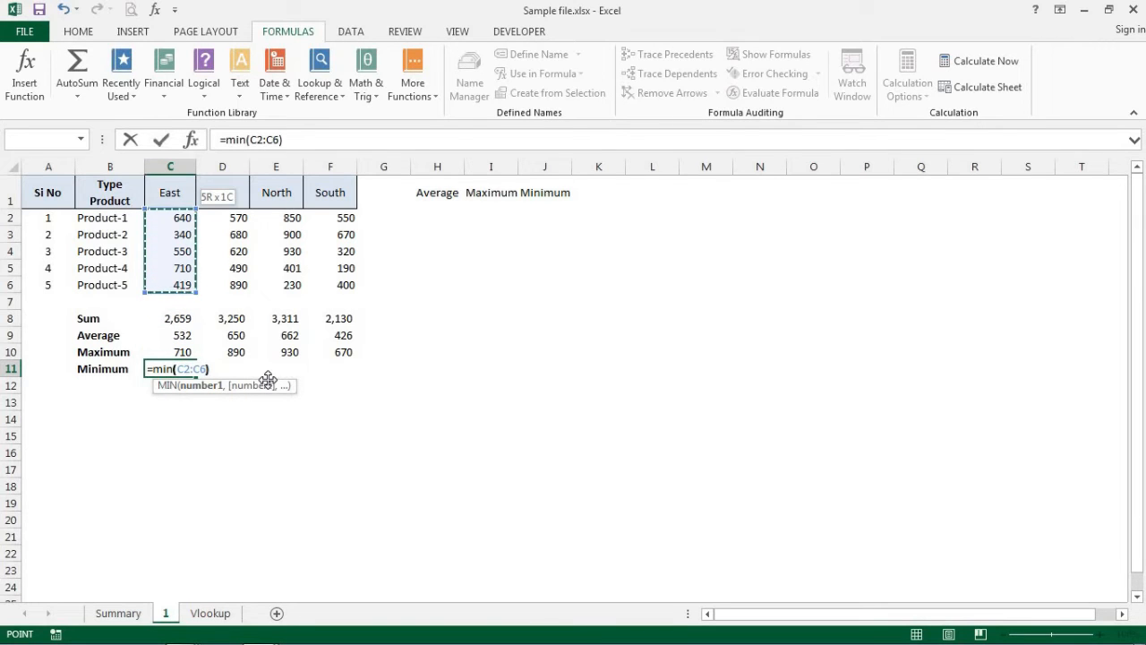
pyautogui.write(')')
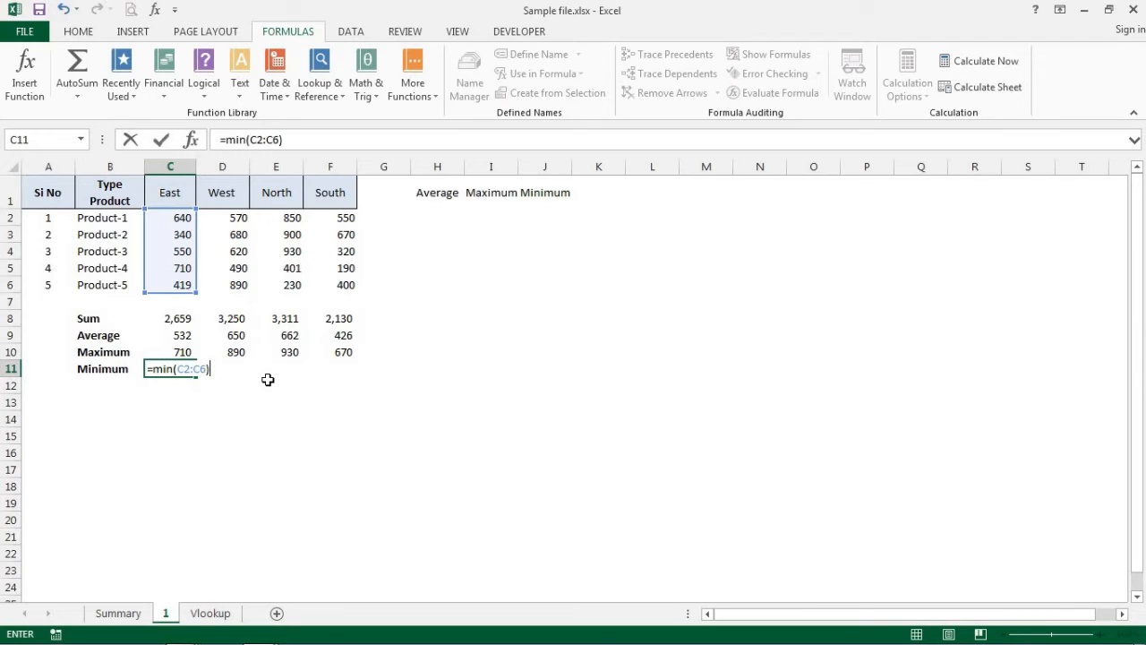
pyautogui.press('Return')
# - Compare the East product values with the minimum in C11
pyautogui.press('Up')
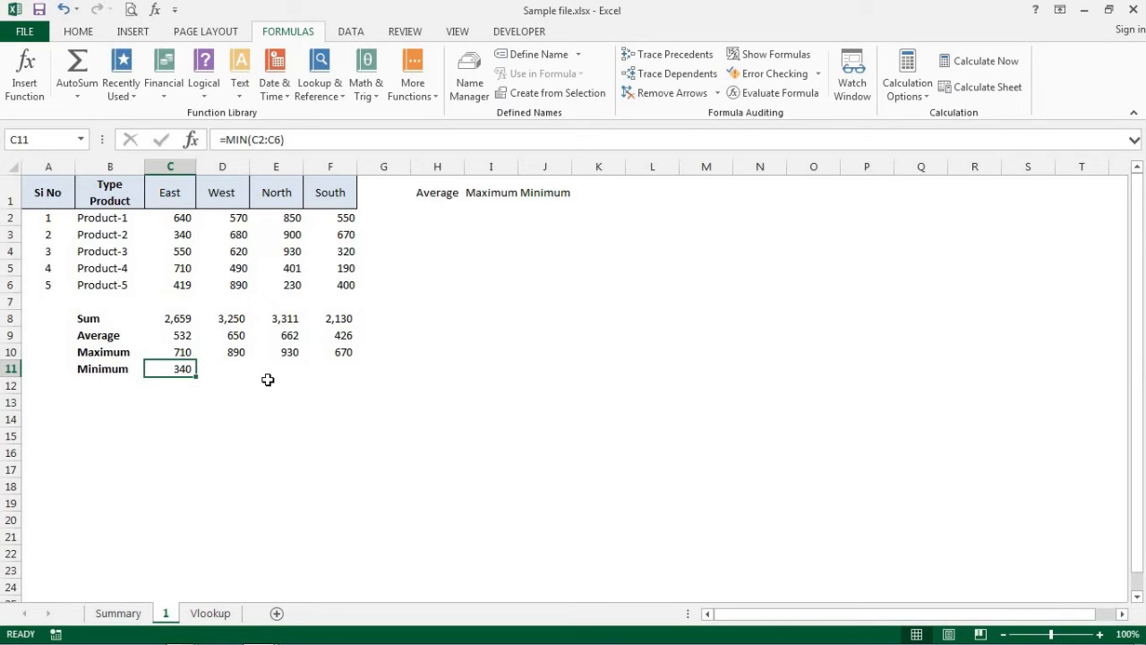
pyautogui.press('Up')
pyautogui.press('Up')
pyautogui.press('Up')
pyautogui.press('Up')
pyautogui.press('Up')
pyautogui.press('Up')
pyautogui.press('Up')
pyautogui.press('Up')
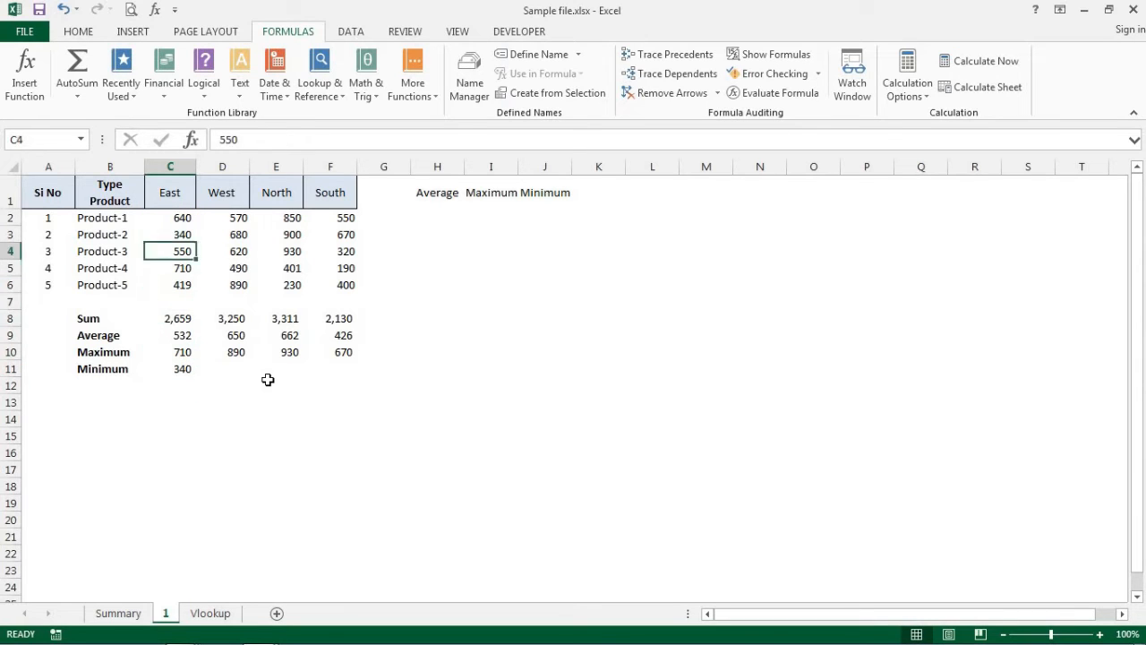
pyautogui.press('Down')
pyautogui.press('Down')
pyautogui.press('Down')
pyautogui.press('Down')
pyautogui.press('Down')
pyautogui.press('Down')
pyautogui.press('Down')
pyautogui.press('Down')
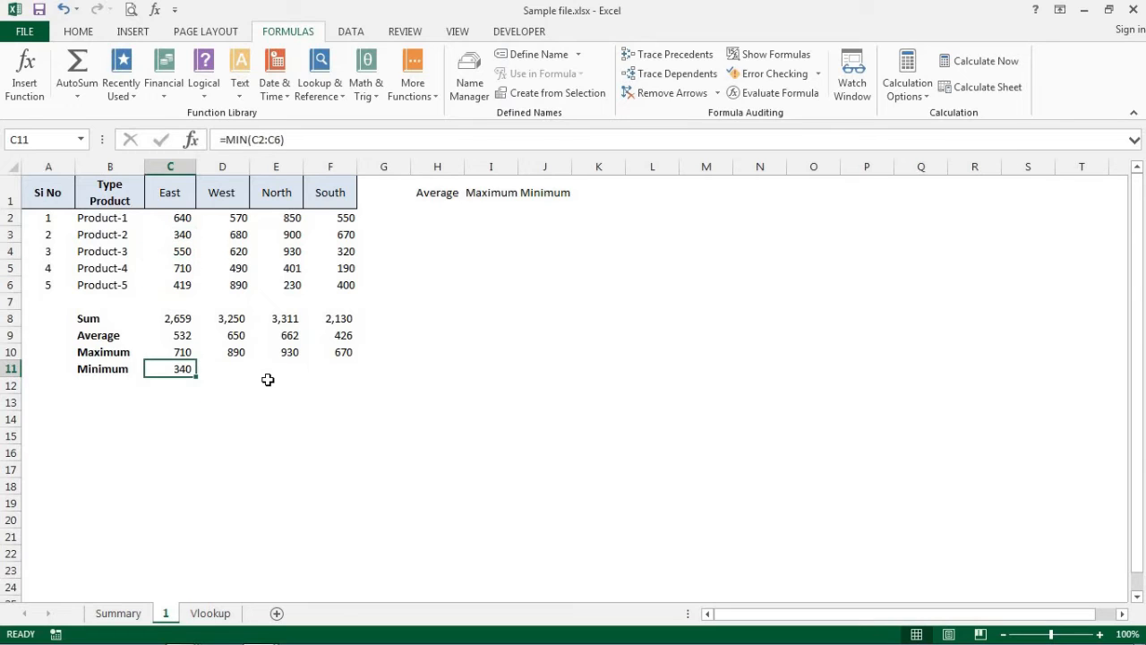
# - Copy the East minimum formula from C11 and paste it into D11:F11
pyautogui.press('Right')
pyautogui.press('Left')
pyautogui.hotkey('ctrl', 'c')
pyautogui.press('Right')
pyautogui.hotkey('shift', 'Right')
pyautogui.hotkey('shift', 'Right')
pyautogui.press('Return')
pyautogui.press('Up')
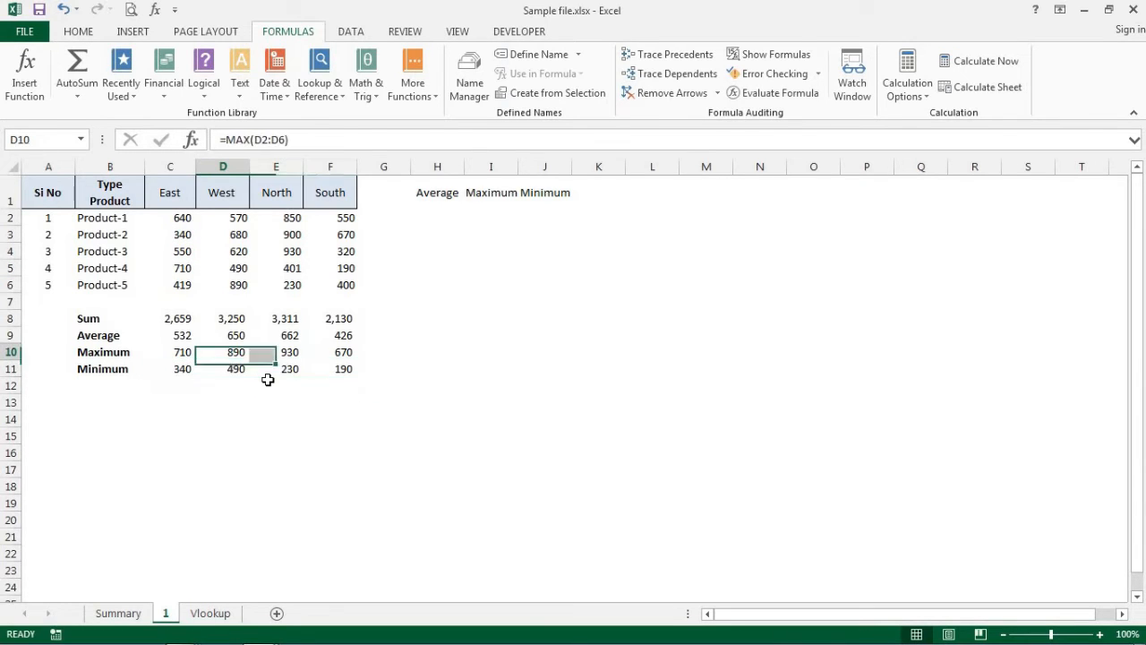
# - Review the Sum, Average, Maximum and Minimum rows through their labels in B8:B11
pyautogui.press('Left')
pyautogui.press('Left')
pyautogui.press('Up')
pyautogui.press('Up')
pyautogui.press('Down')
pyautogui.press('Up')
pyautogui.press('Down')
pyautogui.press('Down')
pyautogui.press('Down')
pyautogui.press('Up')
pyautogui.press('Up')
pyautogui.press('Up')
pyautogui.press('Down')
pyautogui.press('Down')
pyautogui.press('Up')
pyautogui.press('Up')
pyautogui.press('Down')
pyautogui.press('Down')
pyautogui.press('Down')
pyautogui.press('Down')
pyautogui.press('Up')
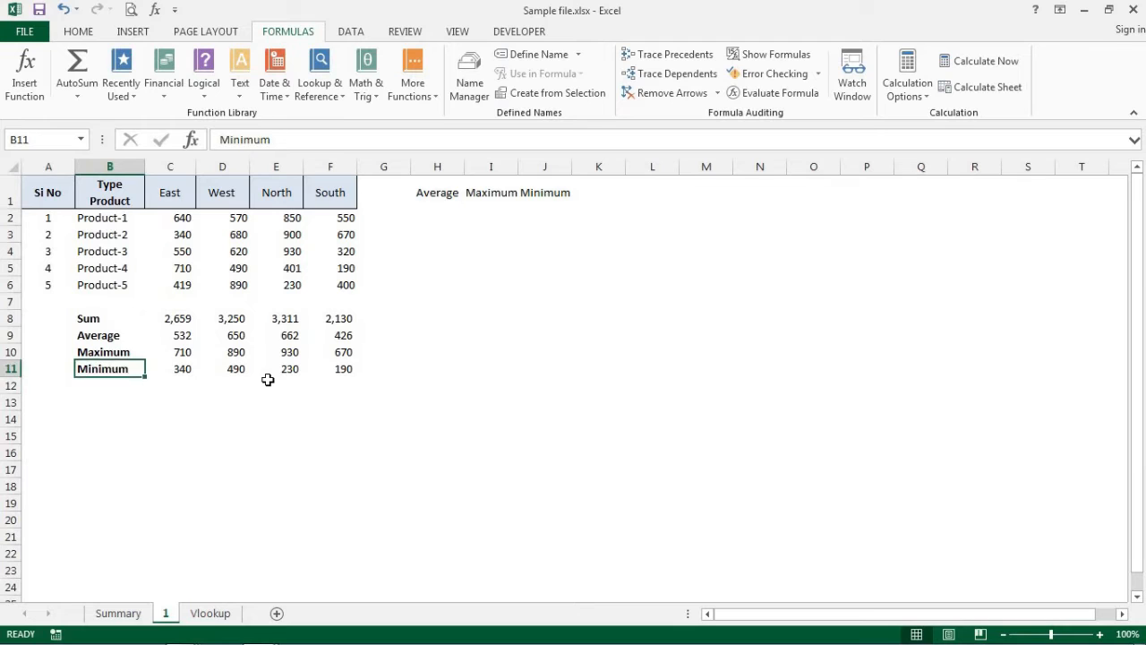
pyautogui.press('Up')
pyautogui.press('Up')
pyautogui.press('Up')
pyautogui.press('Down')
pyautogui.press('Down')
pyautogui.press('Down')
pyautogui.press('Up')
pyautogui.press('Up')
pyautogui.press('Up')
pyautogui.press('Down')
pyautogui.press('Down')
pyautogui.press('Down')
pyautogui.press('Down')
pyautogui.press('Up')
pyautogui.press('Up')
pyautogui.press('Up')
pyautogui.press('Up')
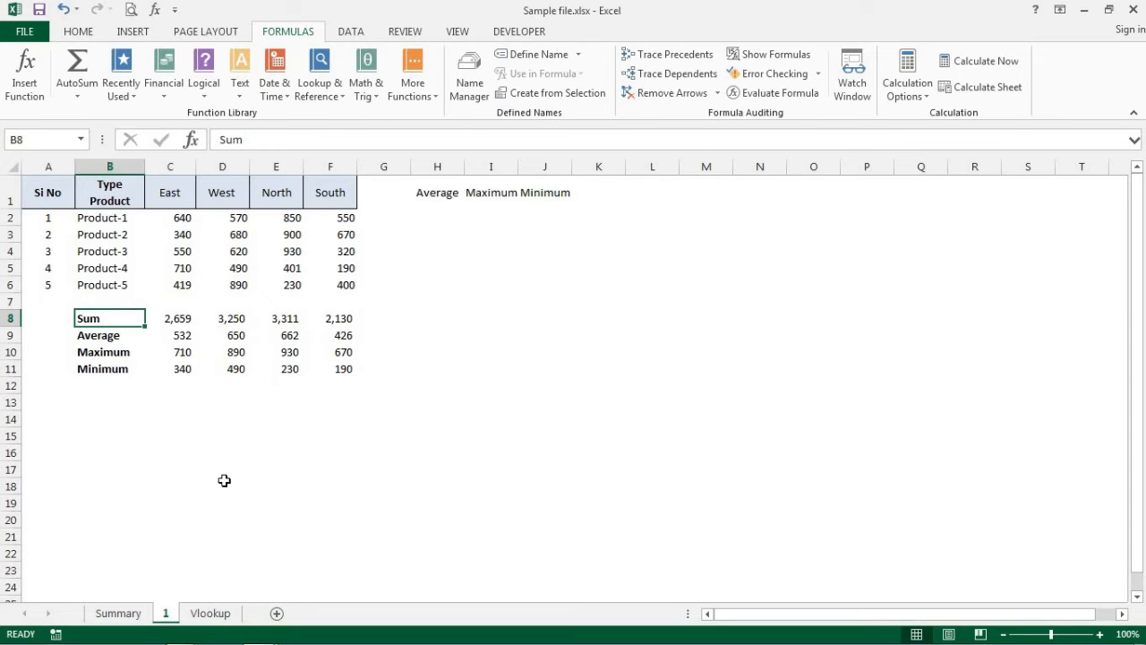
# - Open the Vlookup sheet and read VLOOKUP's description in the Insert Function dialog
pyautogui.click(209, 615)
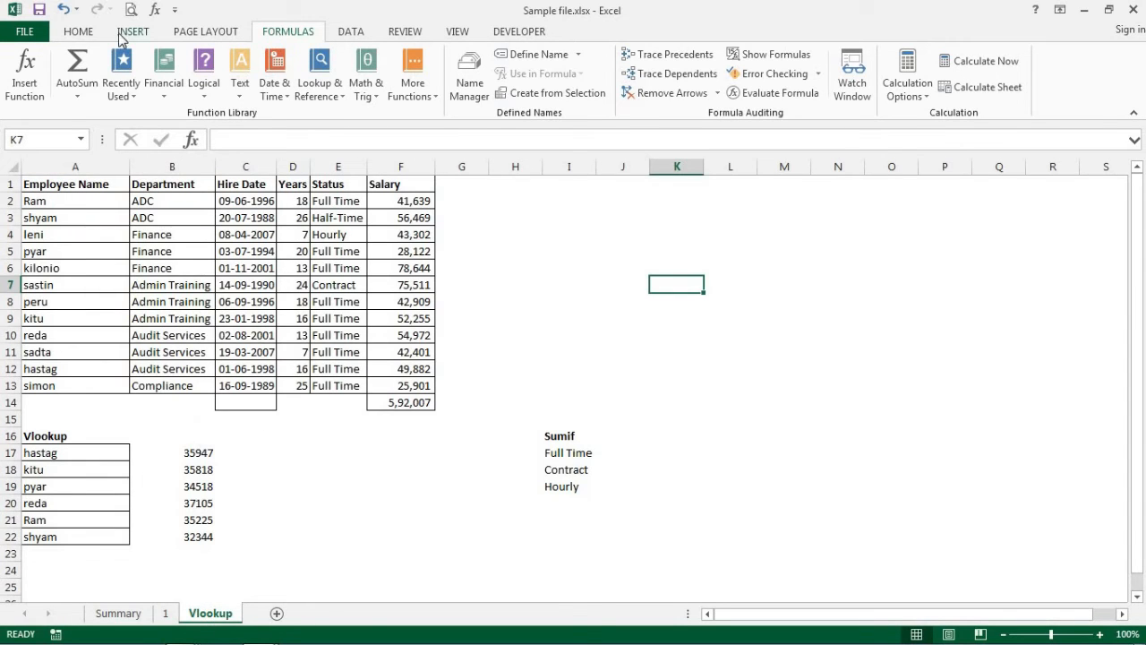
pyautogui.click(25, 73)
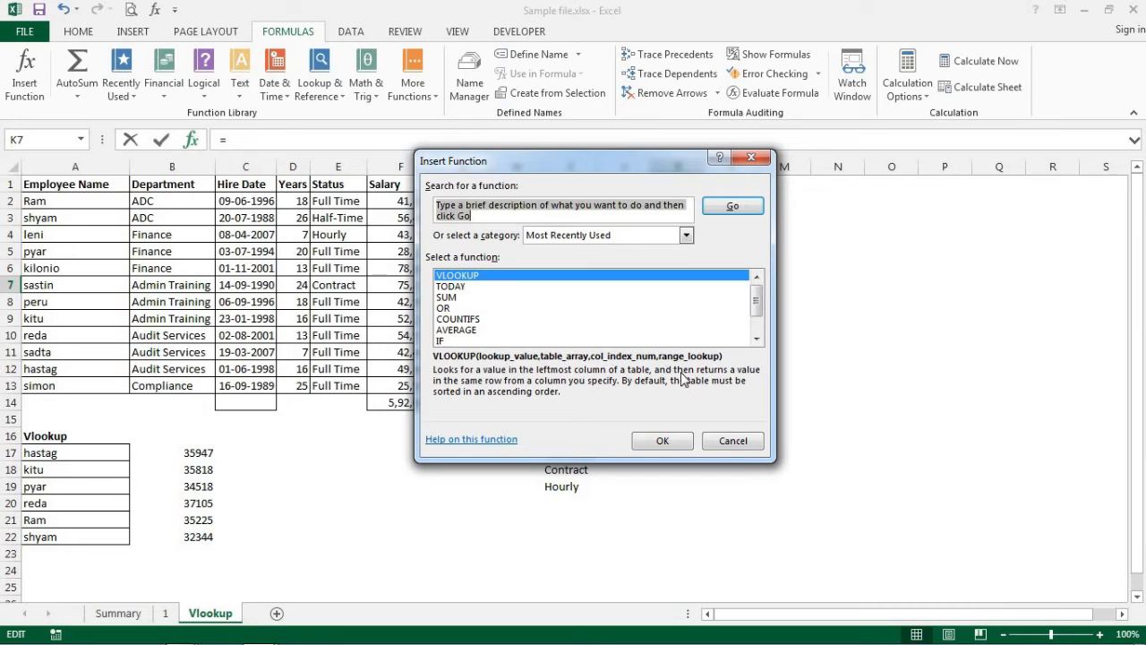
pyautogui.click(744, 446)
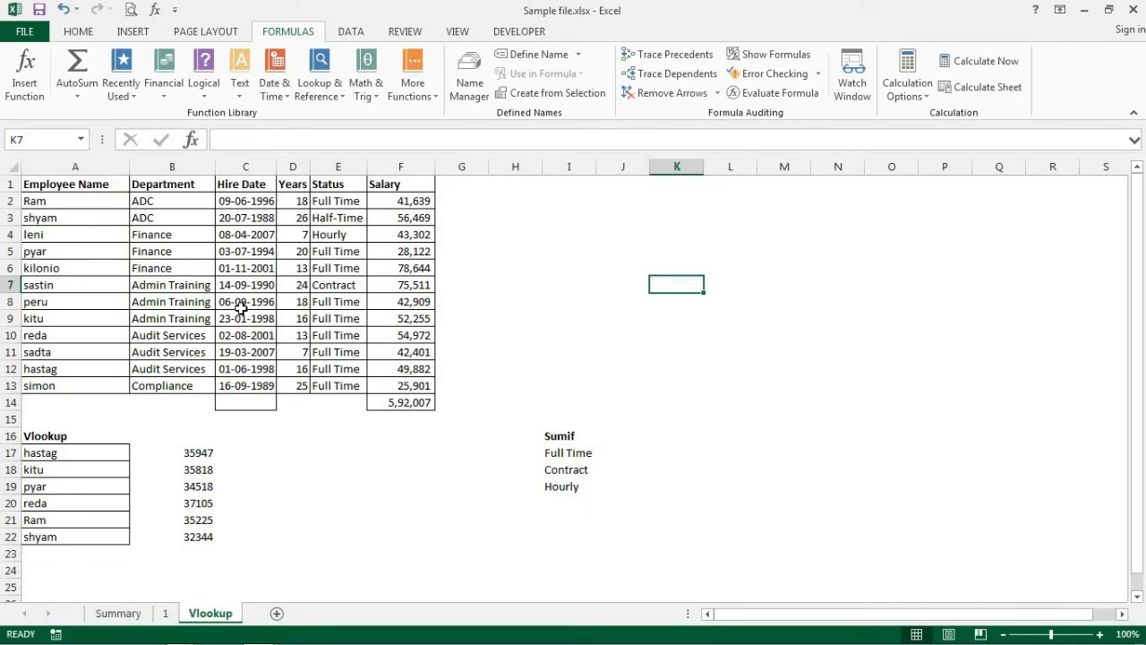
# - Add the heading Salary in B16 and begin a VLOOKUP in B17 with lookup value A17 and absolute table array $A$1:$F$13
pyautogui.click(299, 202)
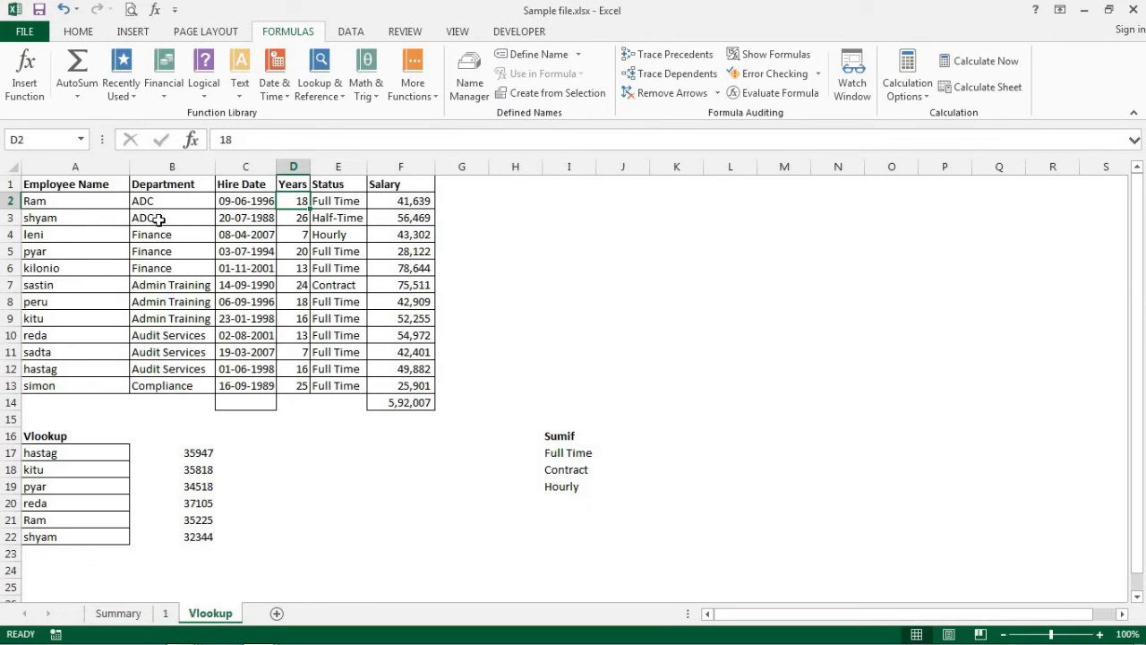
pyautogui.click(424, 405)
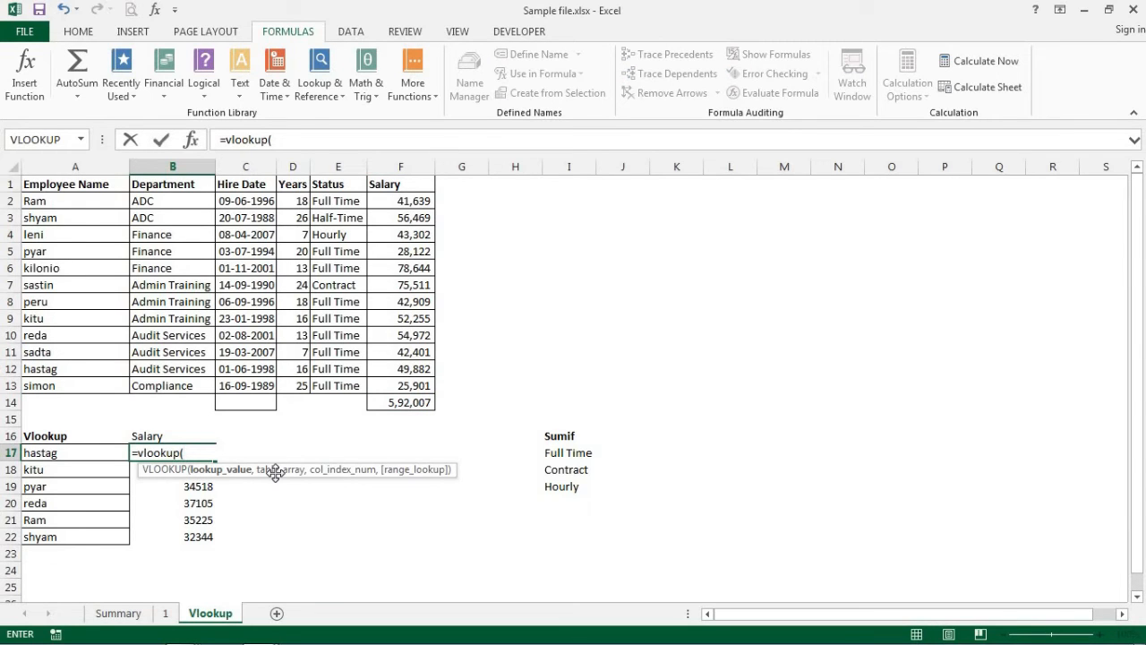
pyautogui.click(71, 451)
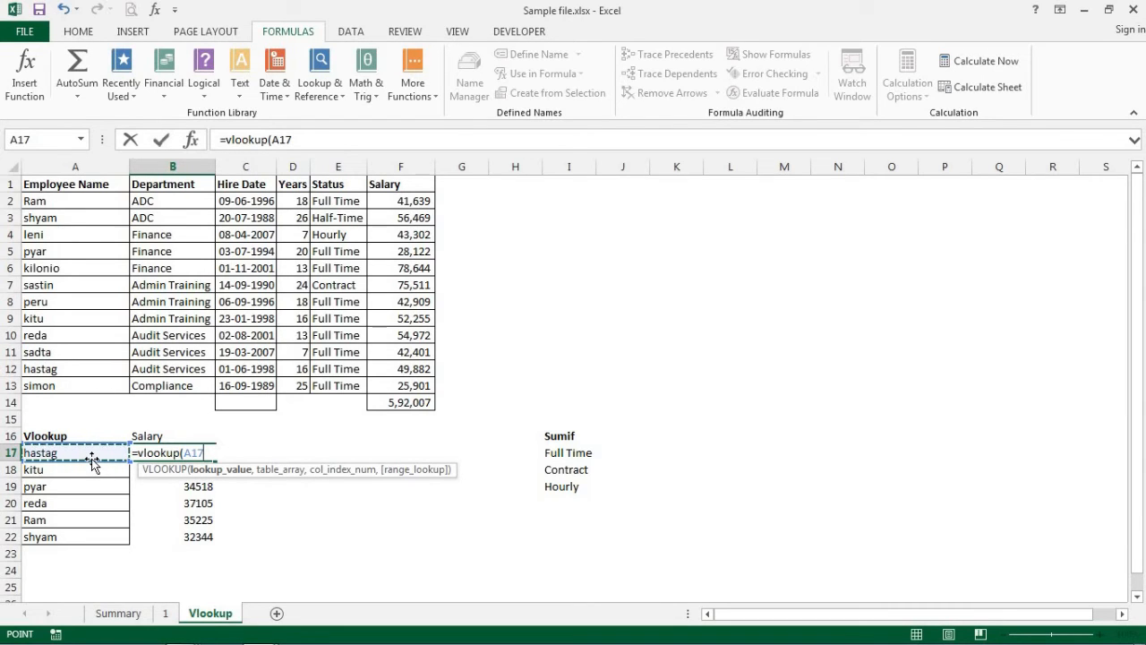
pyautogui.write(',')
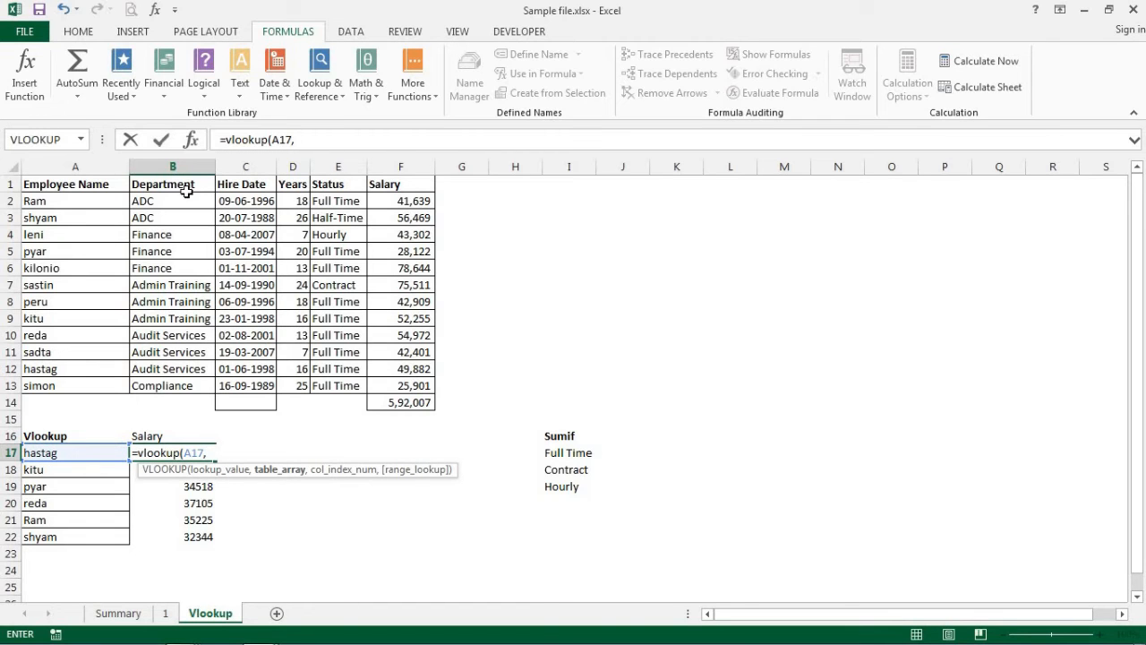
pyautogui.moveTo(79, 184); pyautogui.dragTo(414, 382)
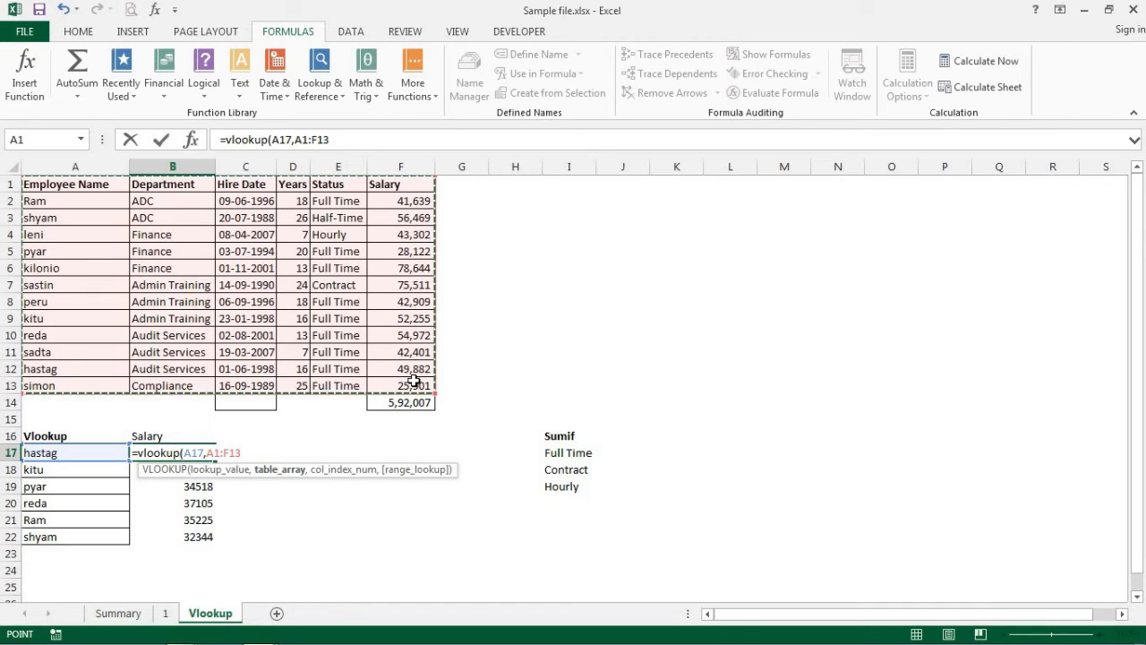
pyautogui.press('F4')
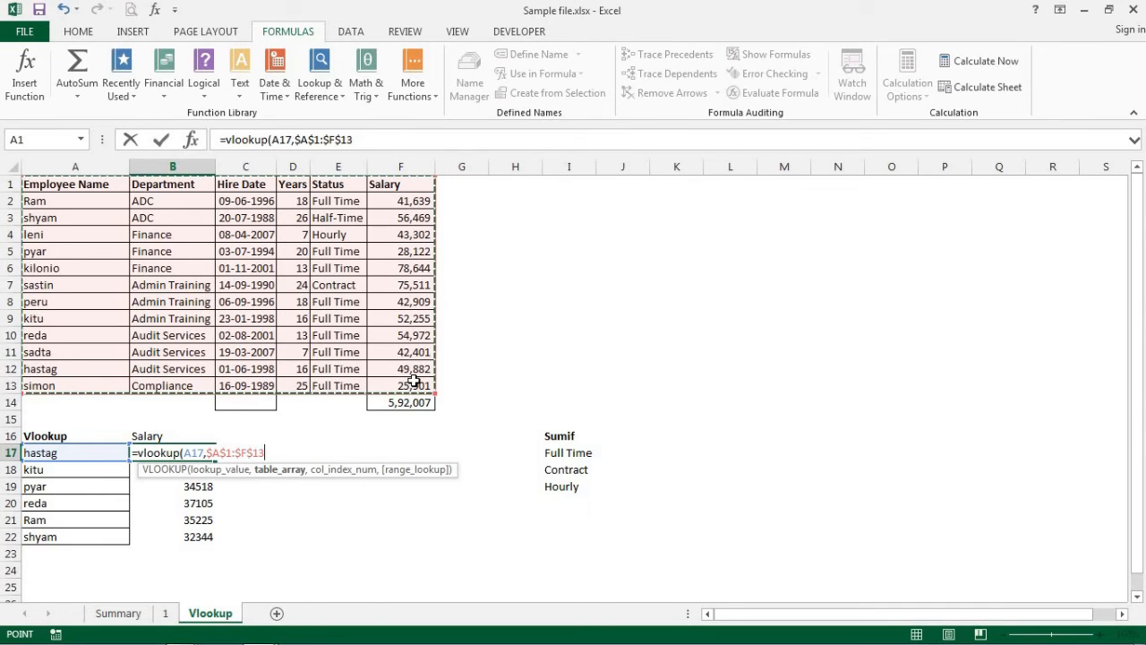
pyautogui.write(',')
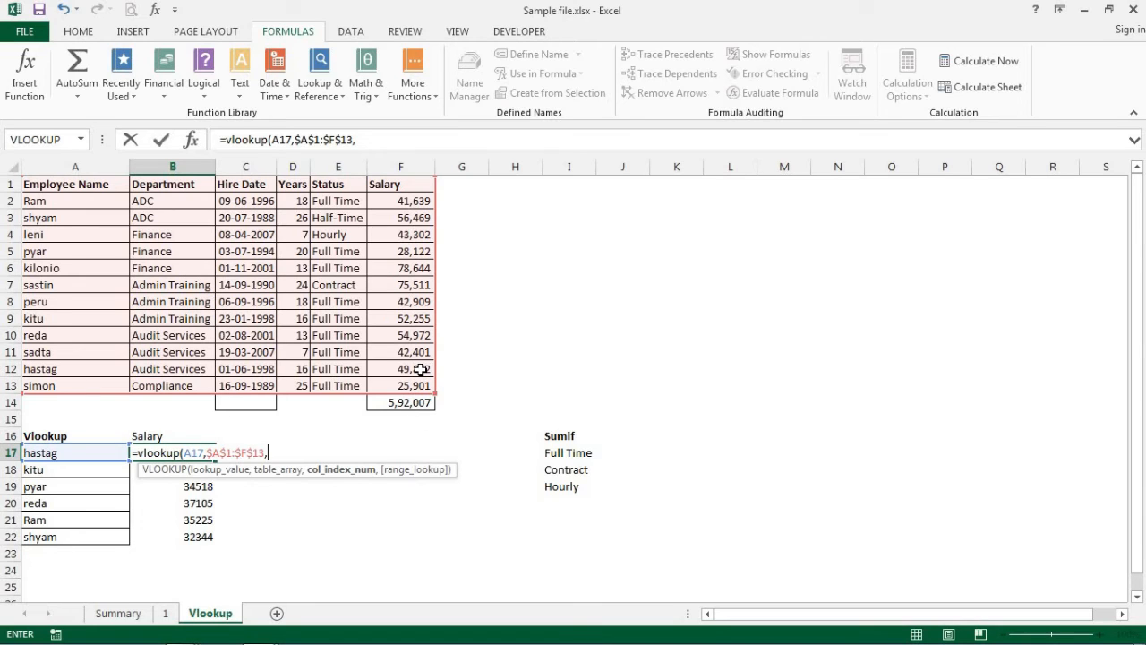
# - Complete the VLOOKUP formula in B17 with column index 6 and range lookup 0 for an exact match
pyautogui.write(',')
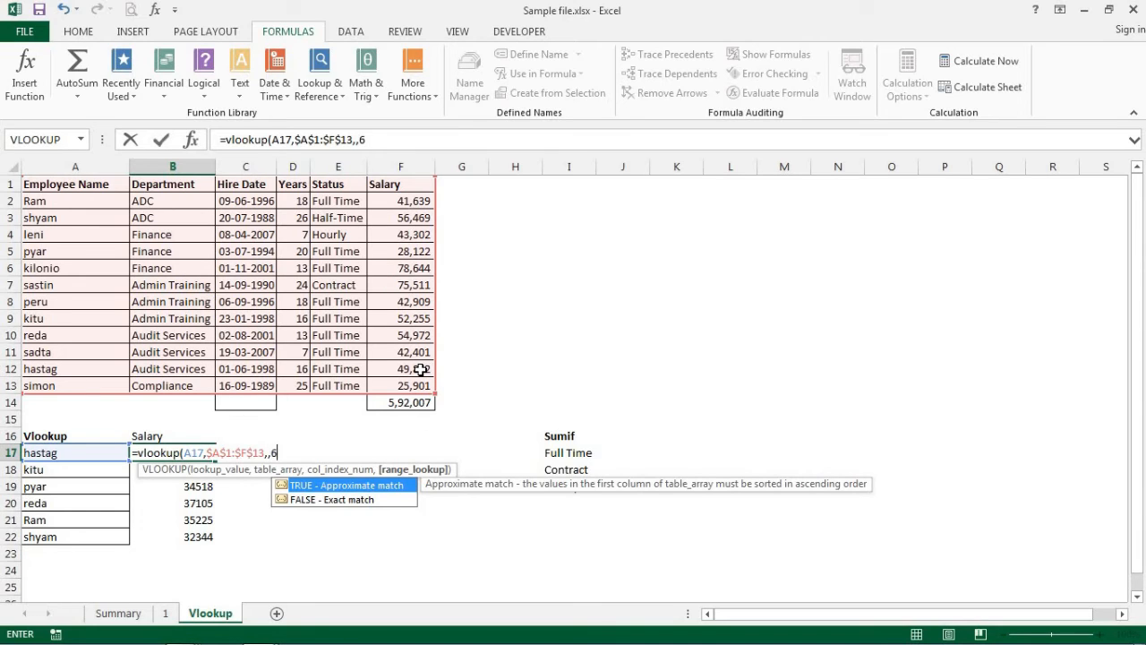
pyautogui.write('6')
pyautogui.press('BackSpace')
pyautogui.press('BackSpace')
pyautogui.write('6,')
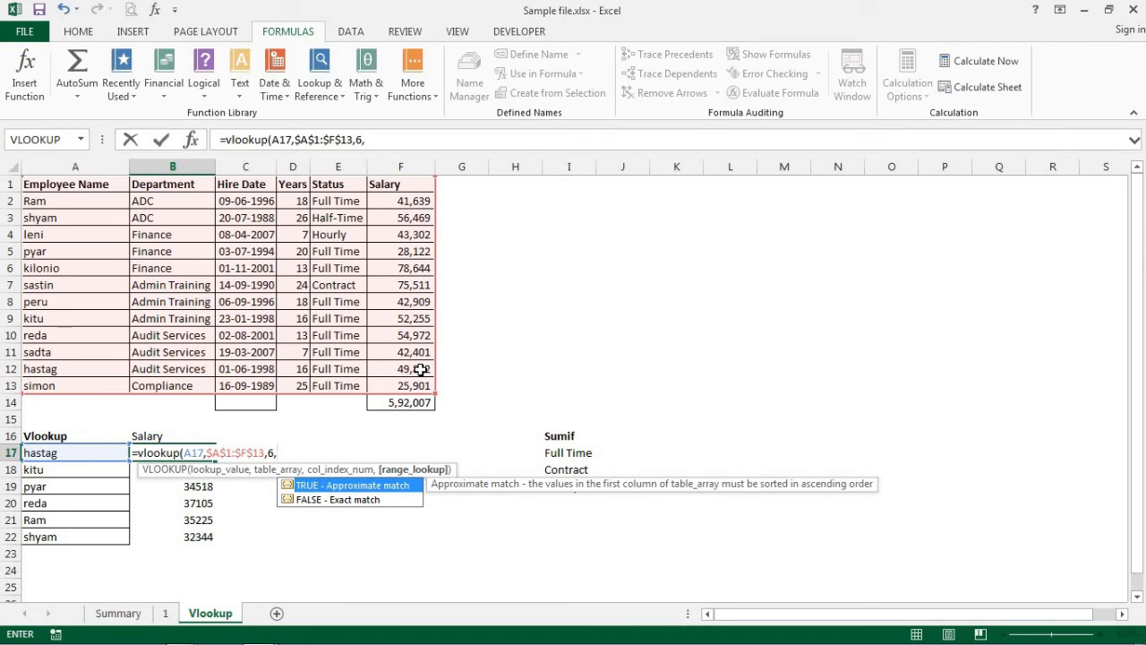
pyautogui.write('0)')
pyautogui.press('Return')
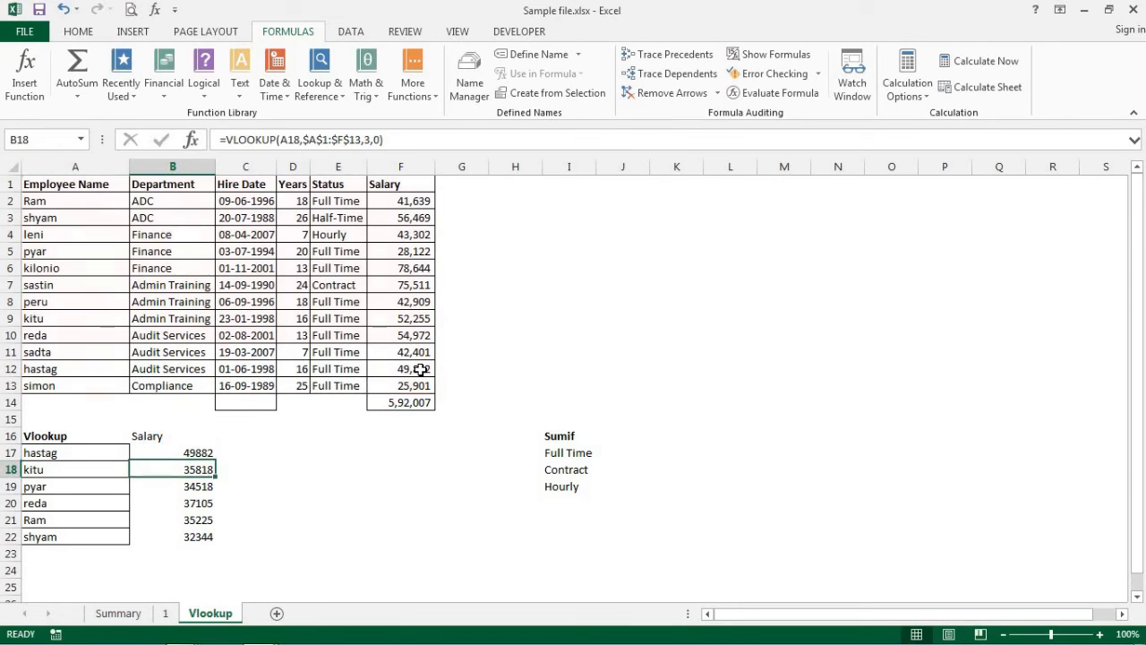
# - Copy the salary lookup formula from B17 into B18:B22 for the remaining employees
pyautogui.press('Up')
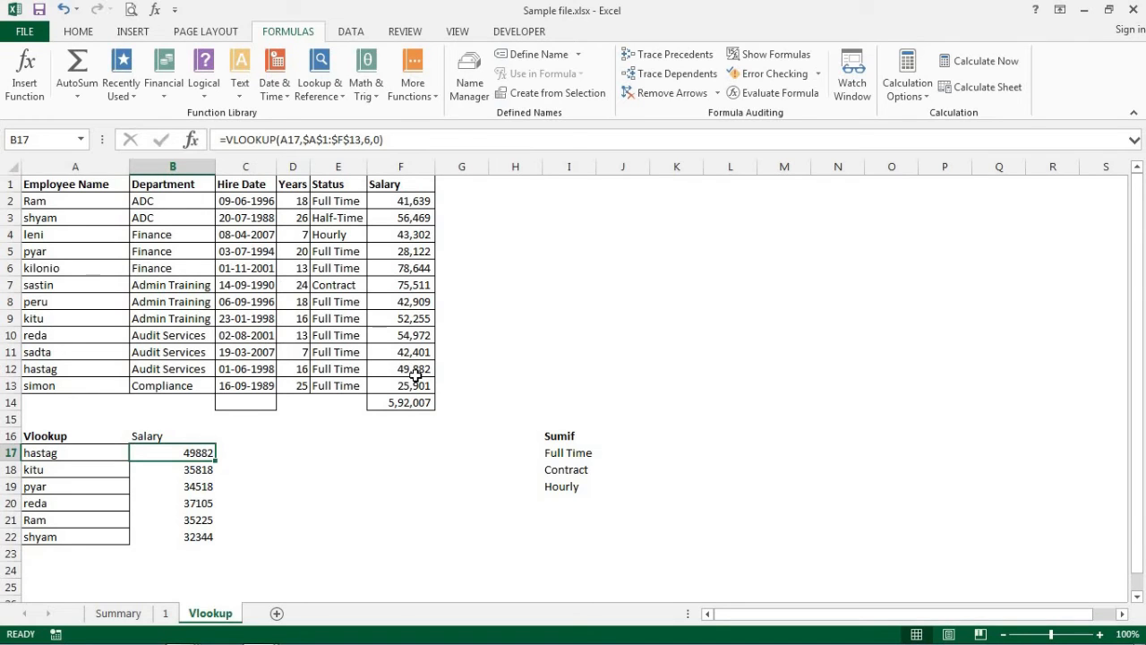
pyautogui.hotkey('ctrl', 'c')
pyautogui.press('Down')
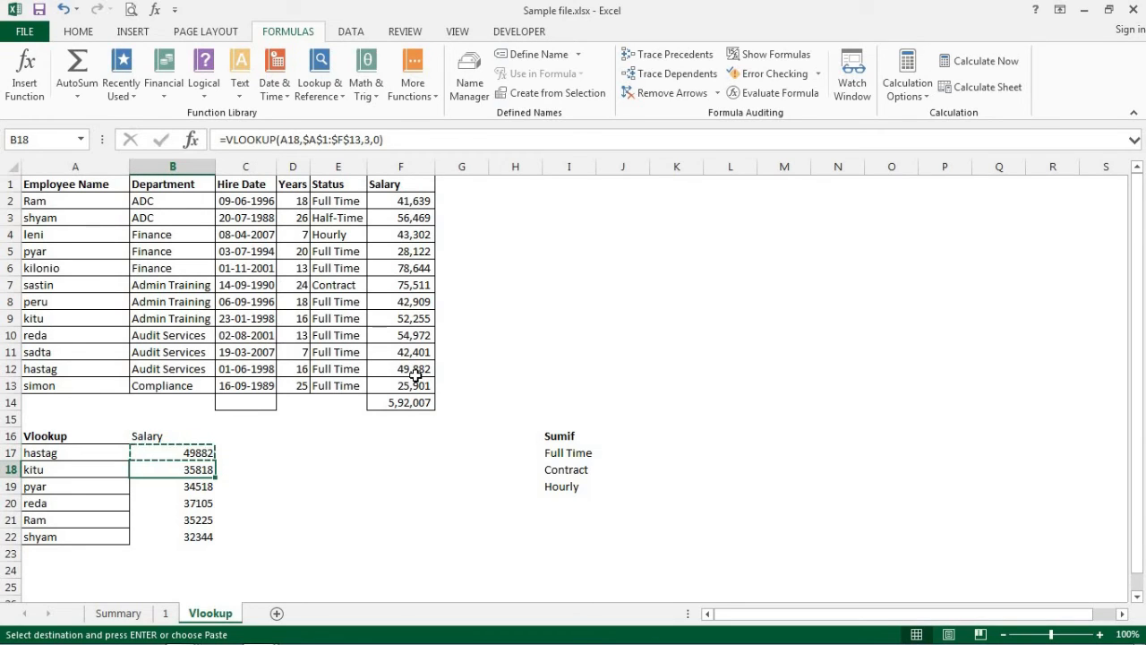
pyautogui.hotkey('shift', 'Down')
pyautogui.hotkey('shift', 'Down')
pyautogui.hotkey('shift', 'Down')
pyautogui.hotkey('shift', 'Down')
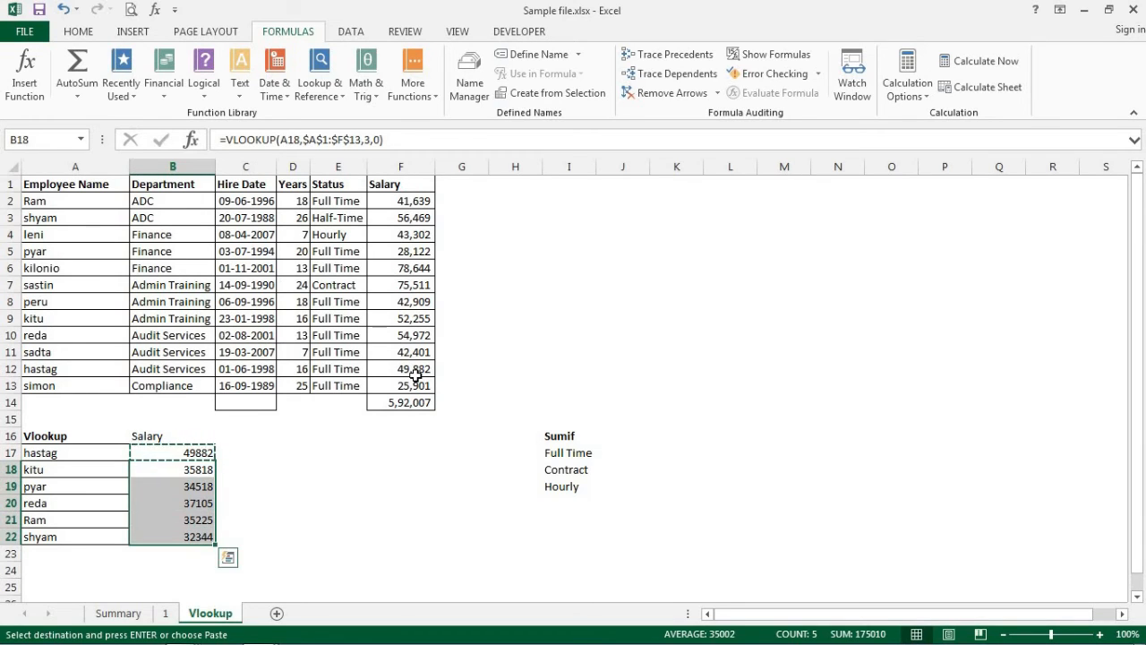
pyautogui.press('Return')
# - Check the looked-up salaries in B17:B22 against the Salary column of the employee table
pyautogui.press('Down')
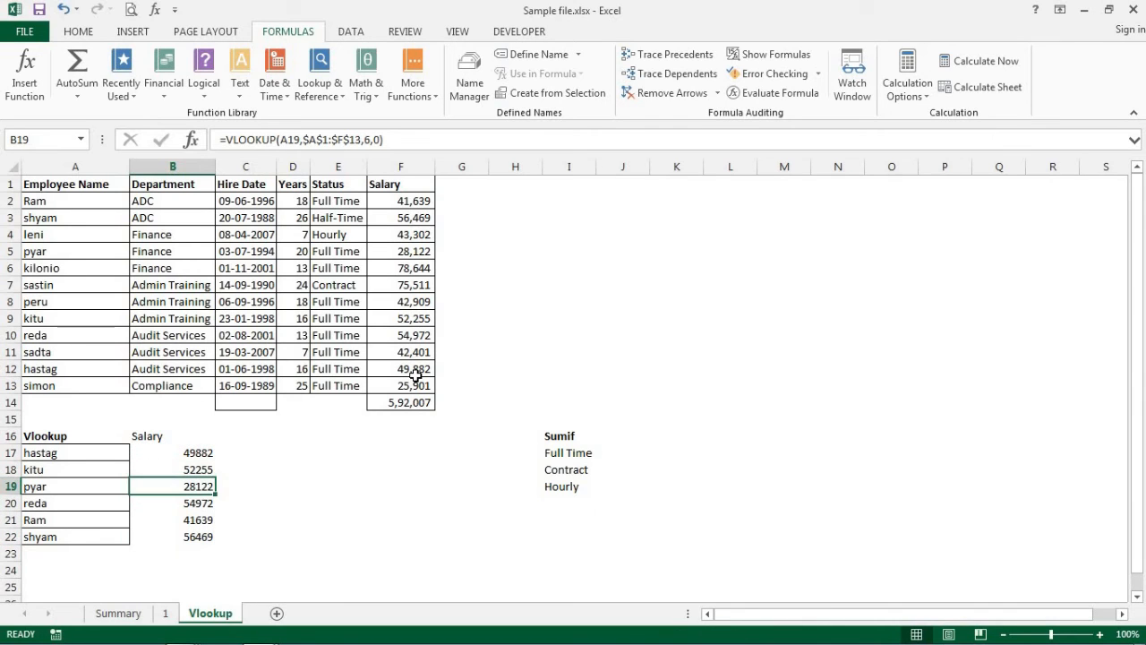
pyautogui.press('Up')
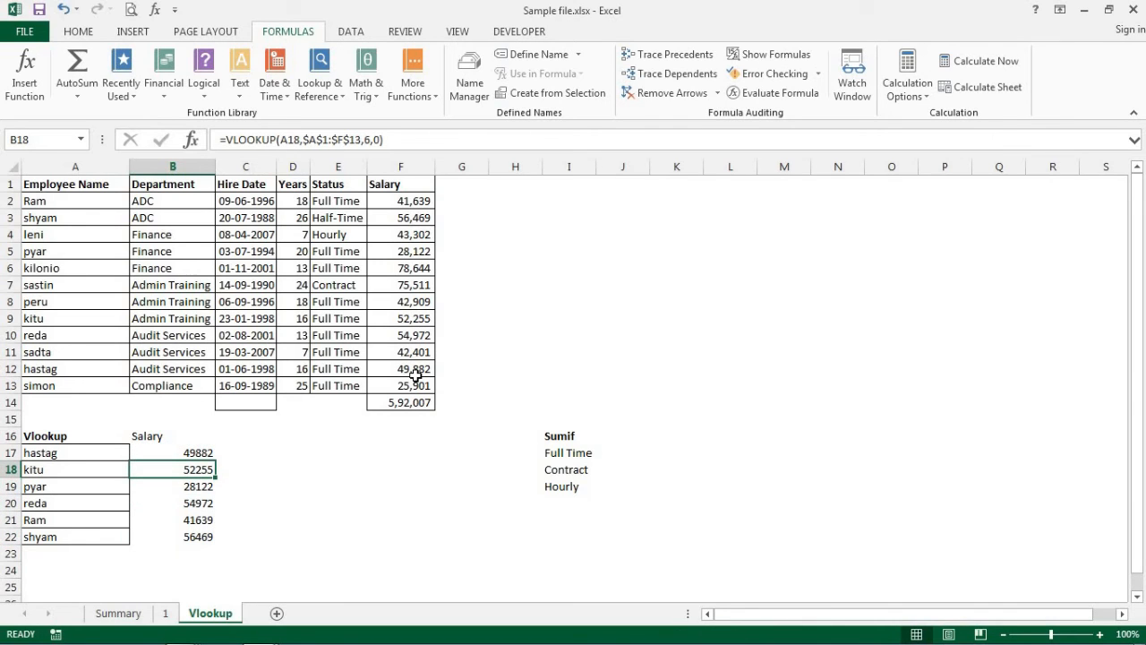
pyautogui.click(402, 324)
pyautogui.click(203, 484)
pyautogui.click(197, 503)
pyautogui.click(198, 520)
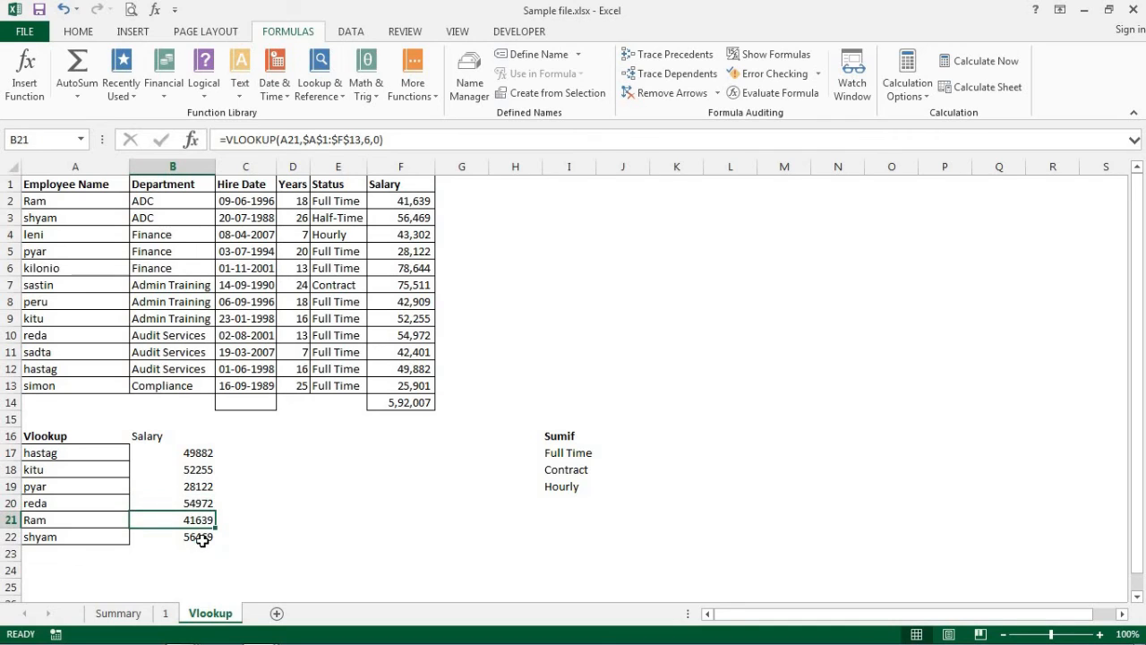
pyautogui.click(196, 535)
pyautogui.click(198, 455)
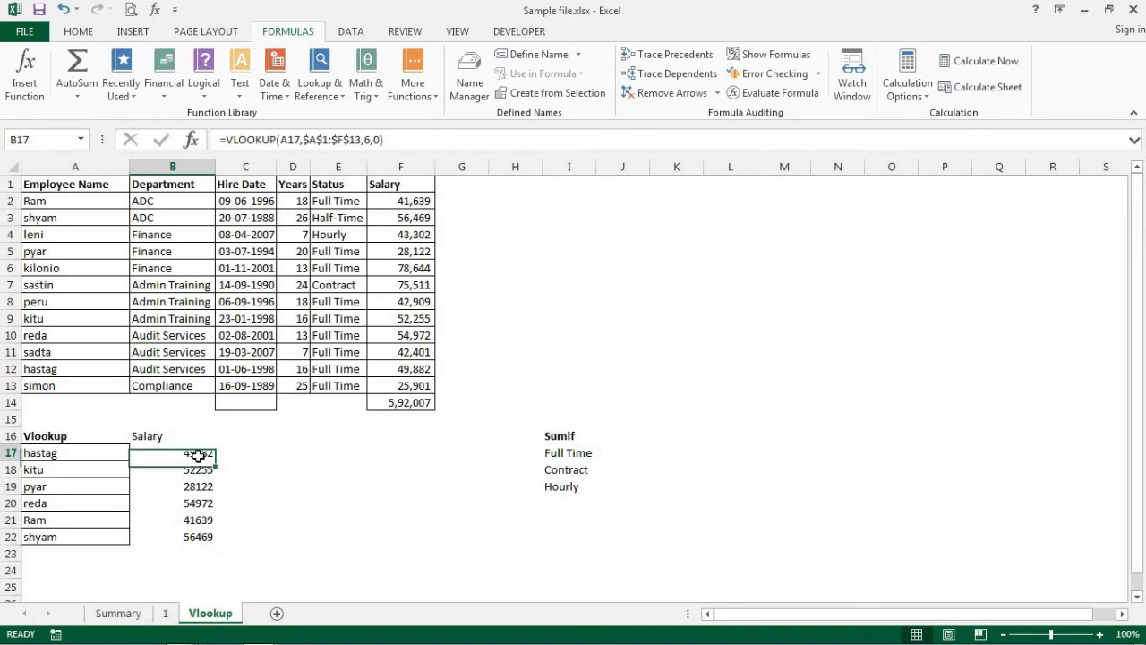
# - Make the Salary heading in B16 bold and add Half-Time to the Sumif list in I20
pyautogui.click(160, 436)
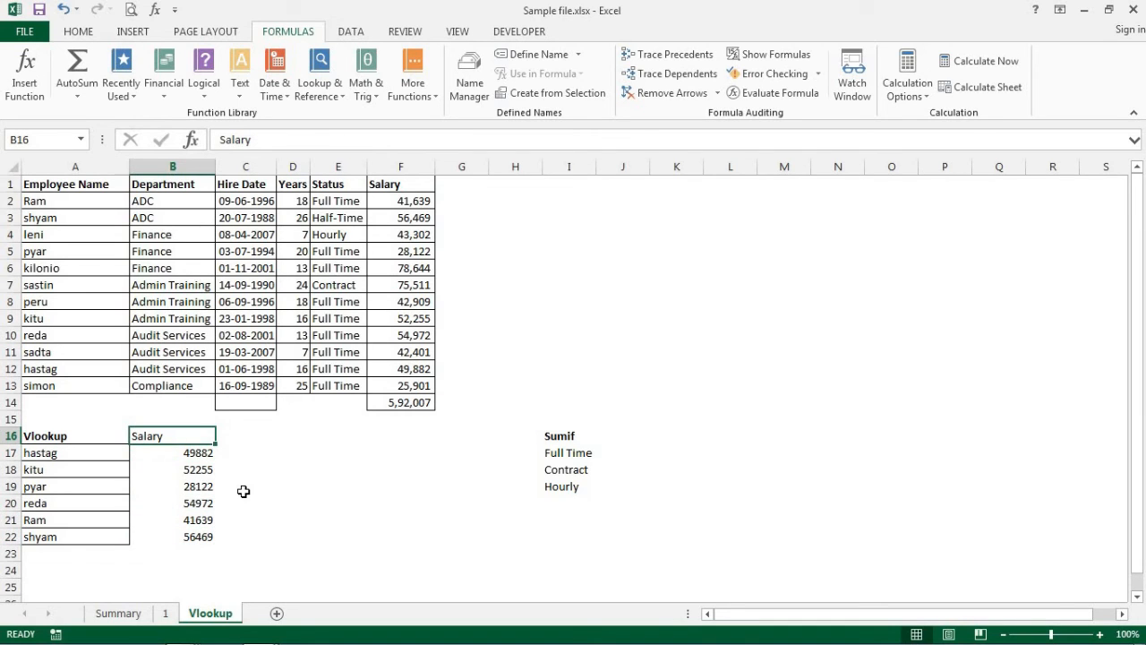
pyautogui.hotkey('ctrl', 'b')
pyautogui.click(564, 502)
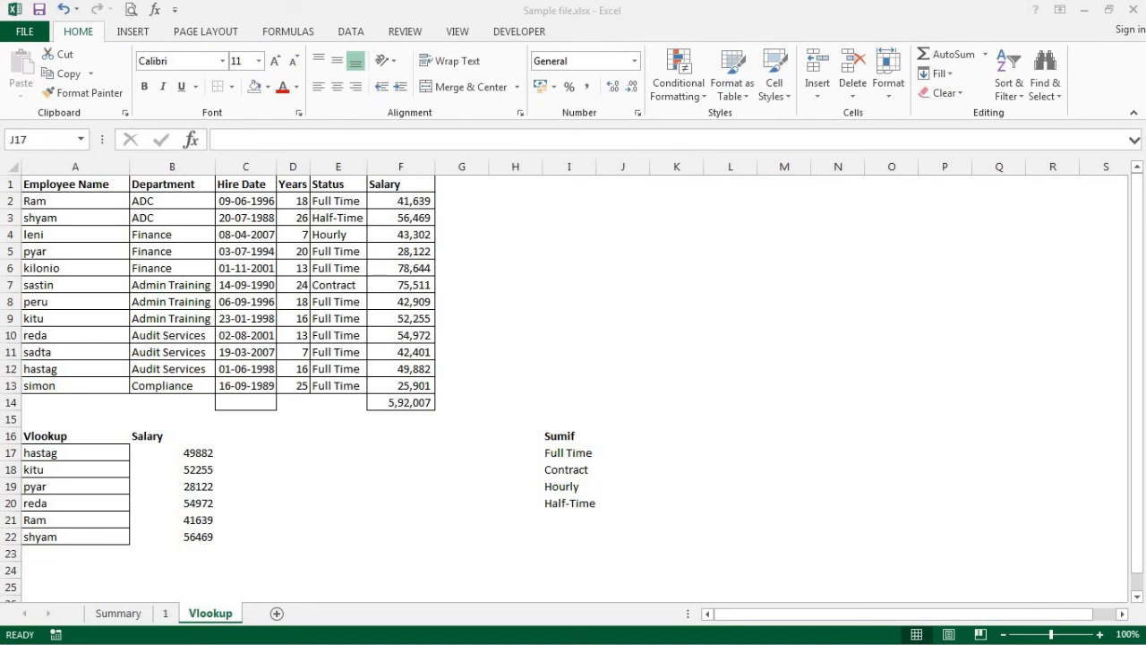
# - Review the employment status labels listed under Sumif in I17:I20
pyautogui.click(627, 455)
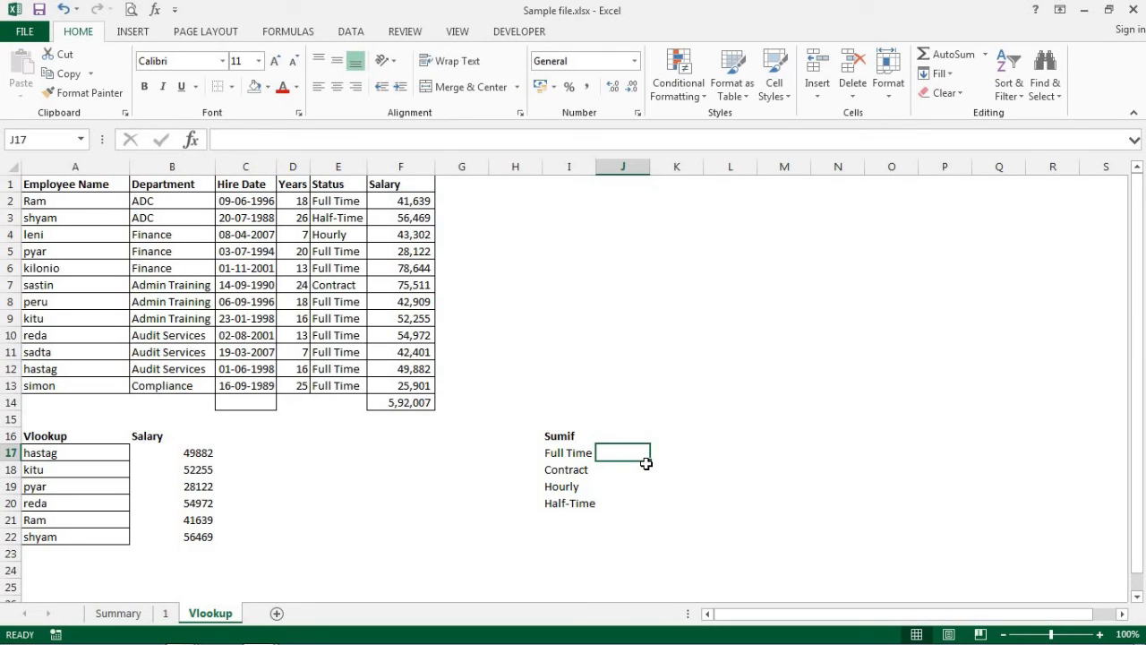
pyautogui.press('Left')
pyautogui.press('Down')
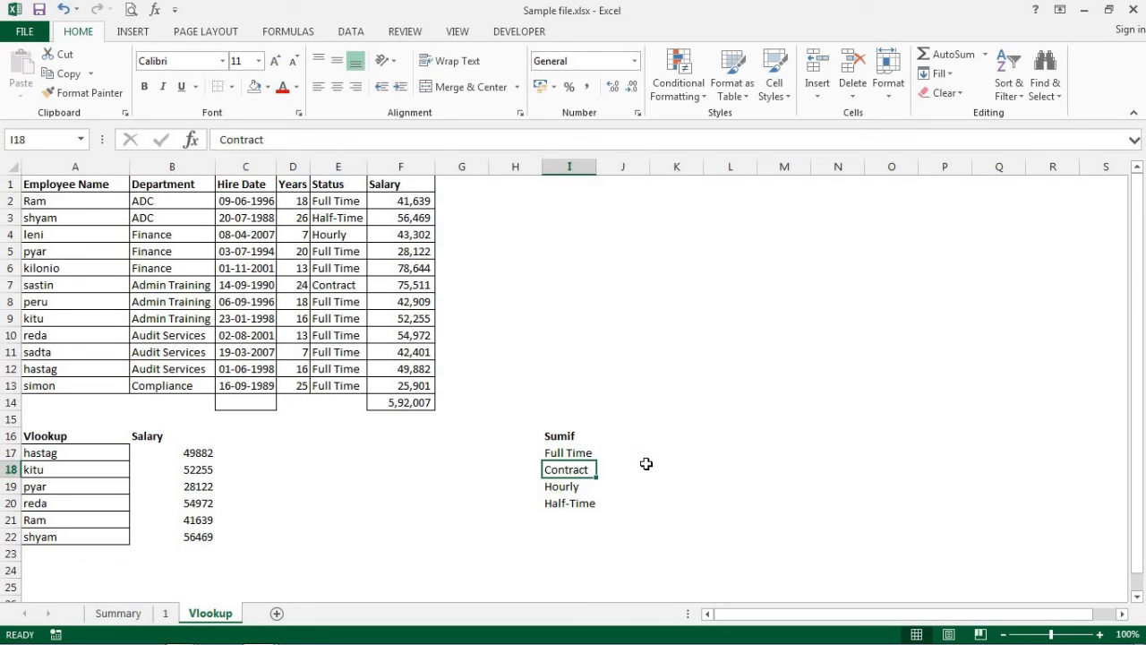
pyautogui.press('Down')
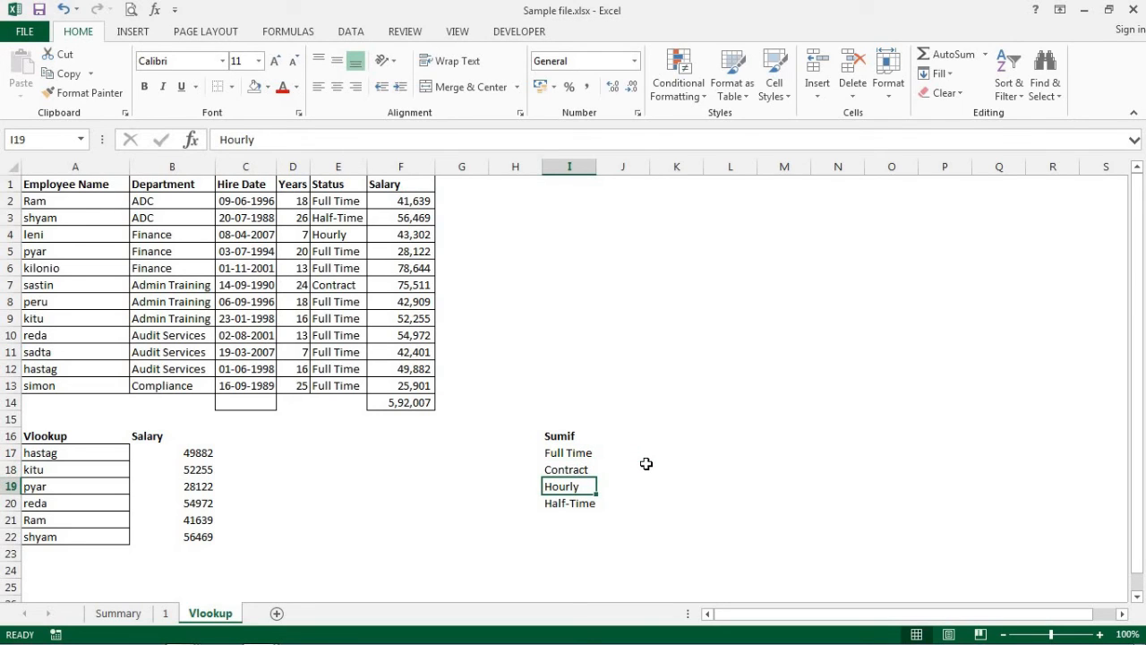
pyautogui.press('Down')
pyautogui.press('Right')
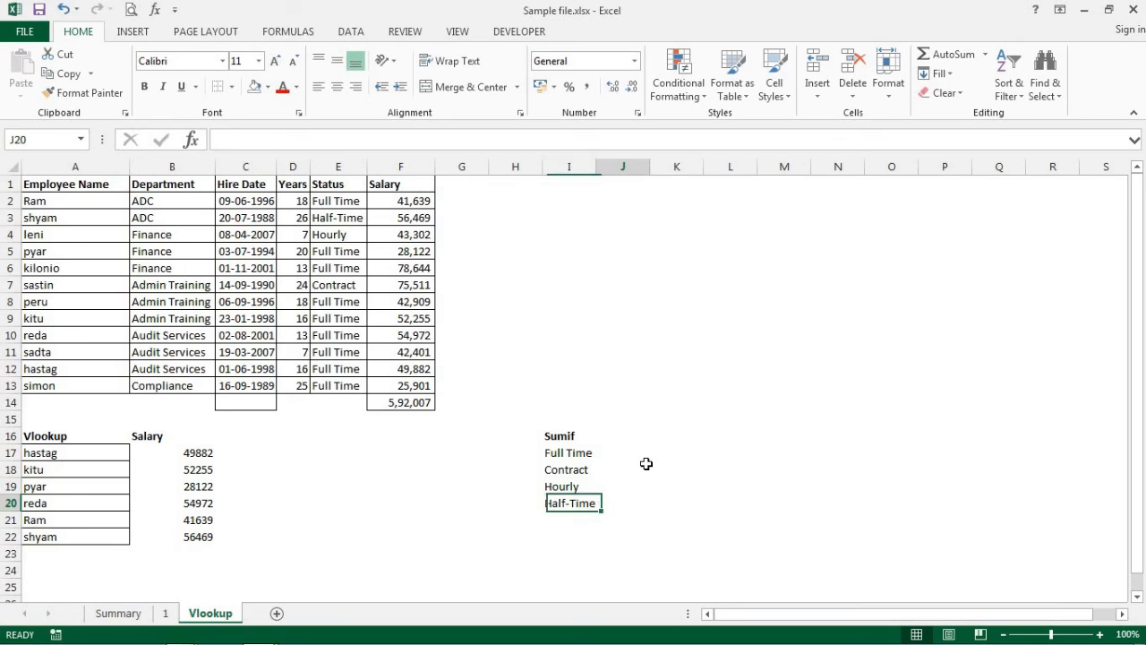
pyautogui.press('Up')
pyautogui.press('Up')
pyautogui.press('Up')
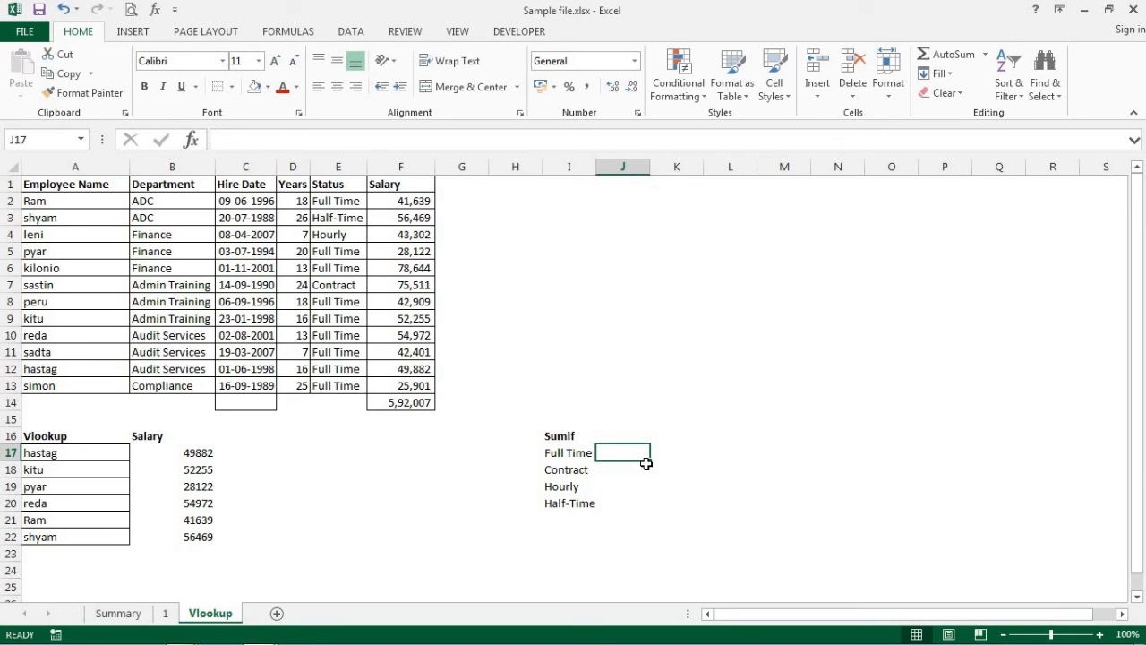
# - Start a SUMIF formula in J17 with the Status column cells $E$2:$E$13 as the absolute criteria range
pyautogui.write('=')
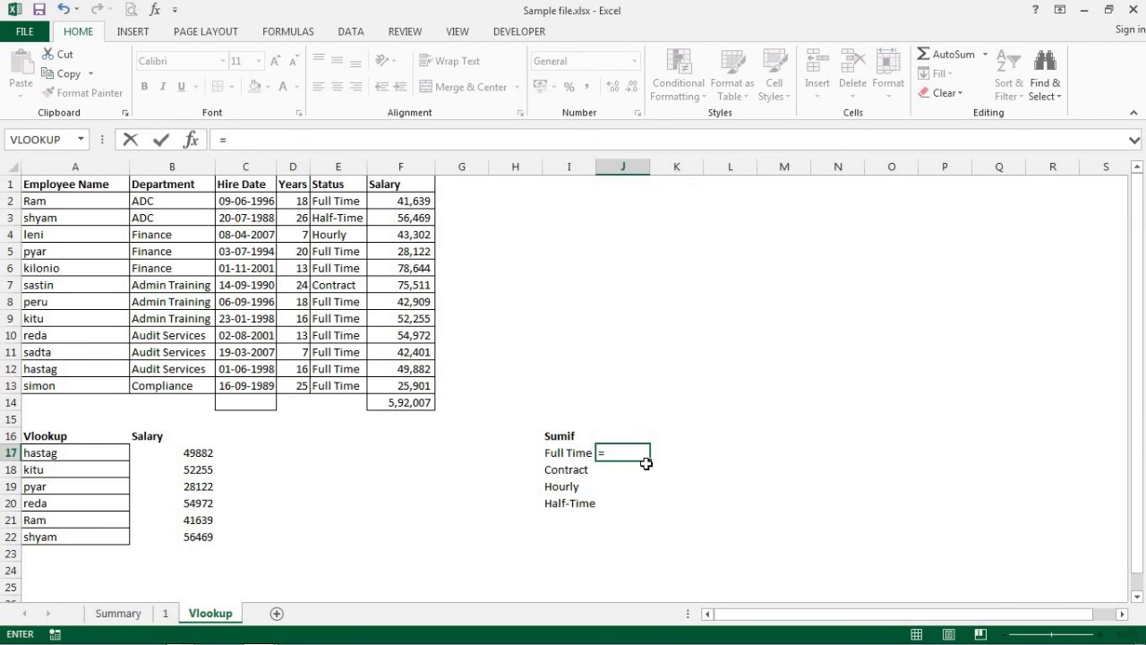
pyautogui.write('sum')
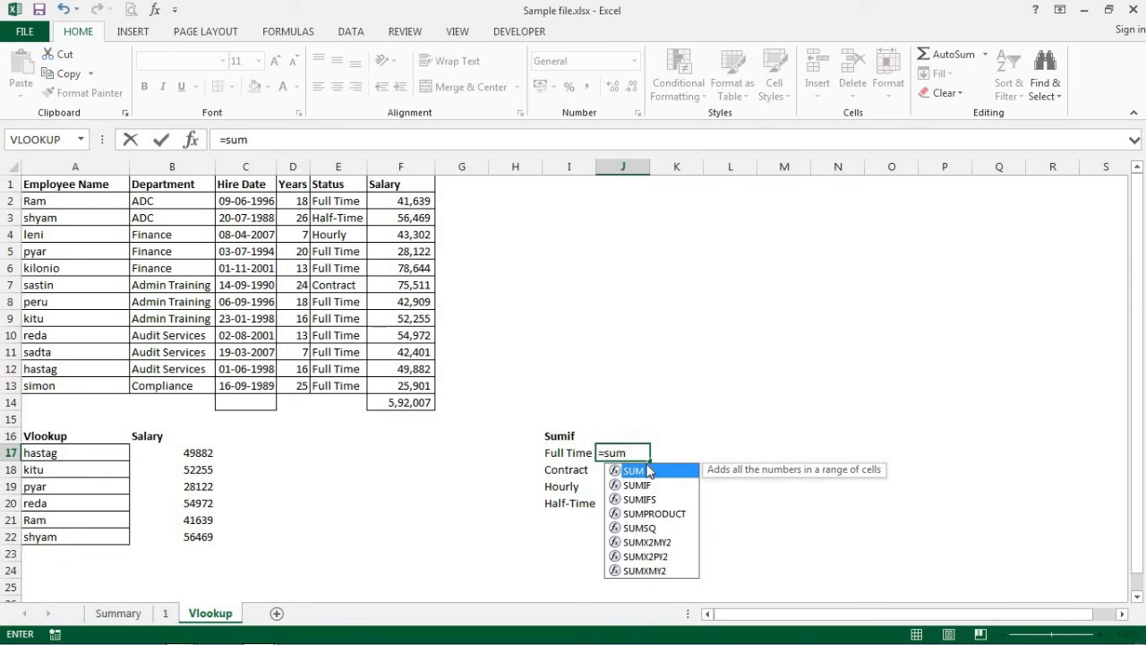
pyautogui.write('(if')
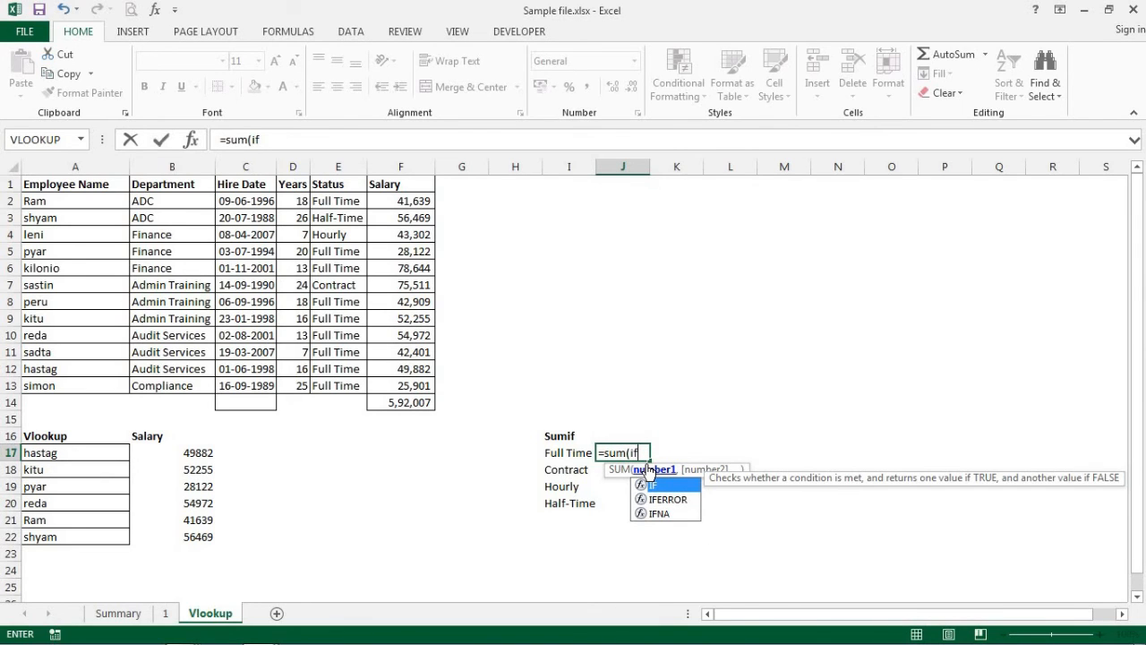
pyautogui.press('BackSpace')
pyautogui.press('BackSpace')
pyautogui.press('BackSpace')
pyautogui.write('if')
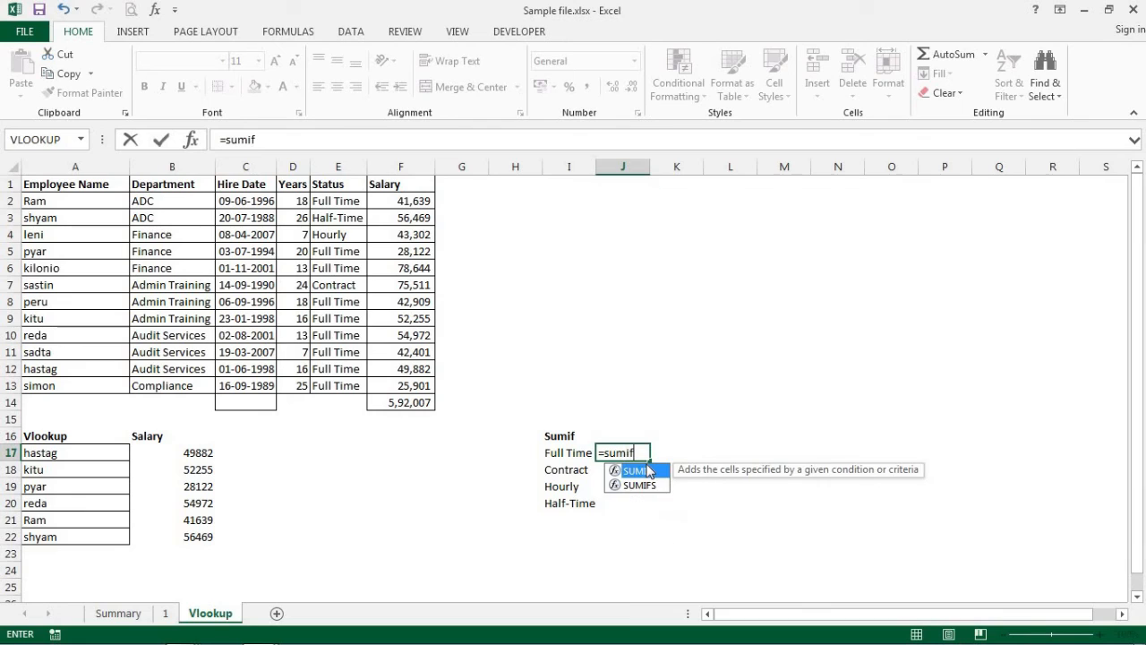
pyautogui.write('(')
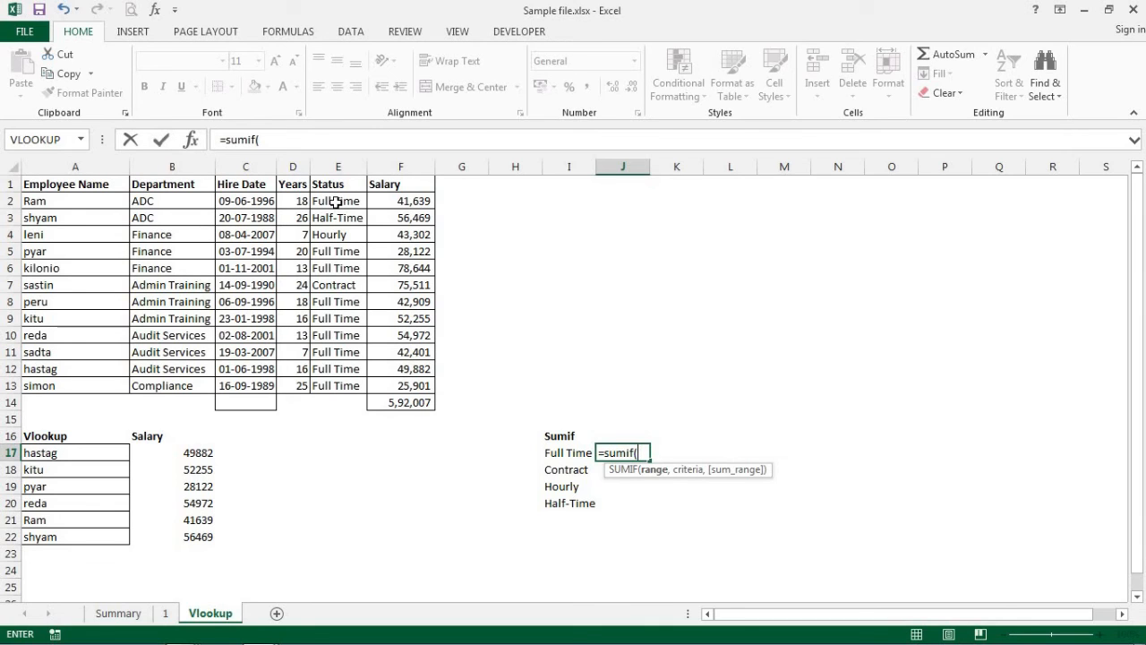
pyautogui.moveTo(336, 201); pyautogui.dragTo(337, 385)
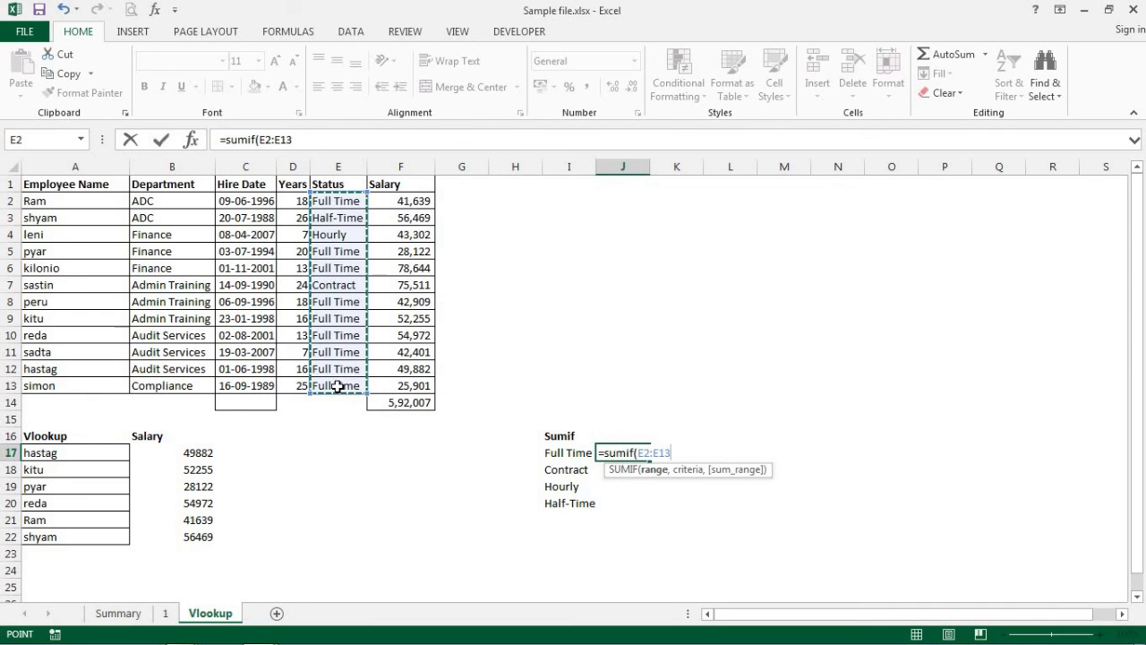
pyautogui.press('F4')
pyautogui.write(',')
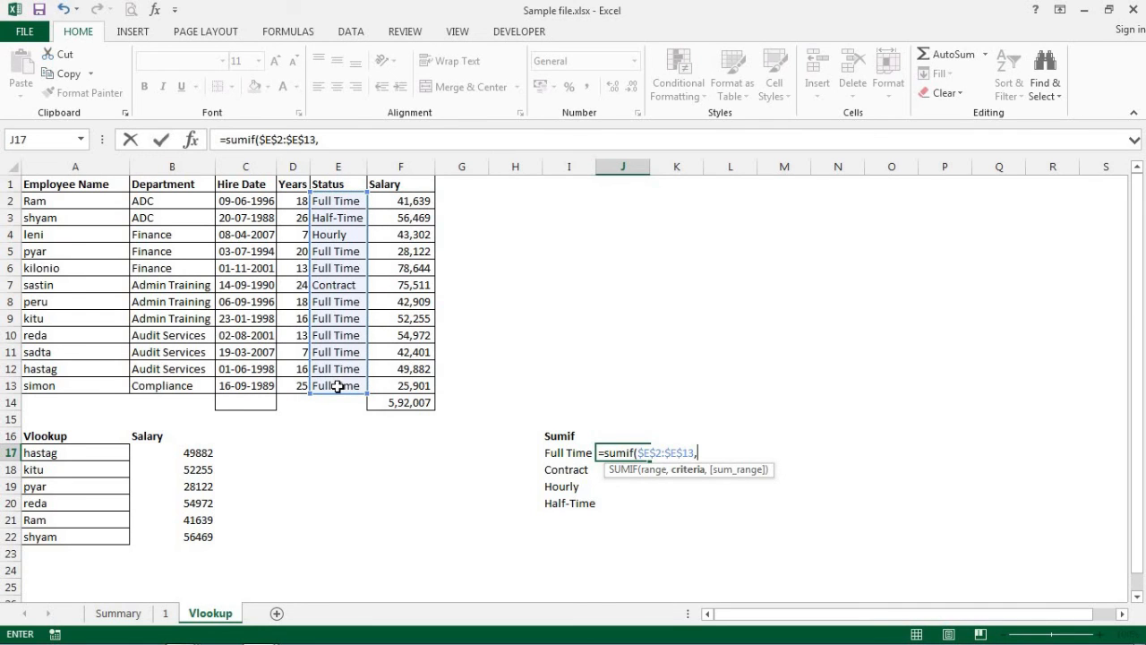
# - Complete the J17 formula with I17 as the criterion and the Salary cells $F$2:$F$13 as the absolute sum range
pyautogui.click(569, 454)
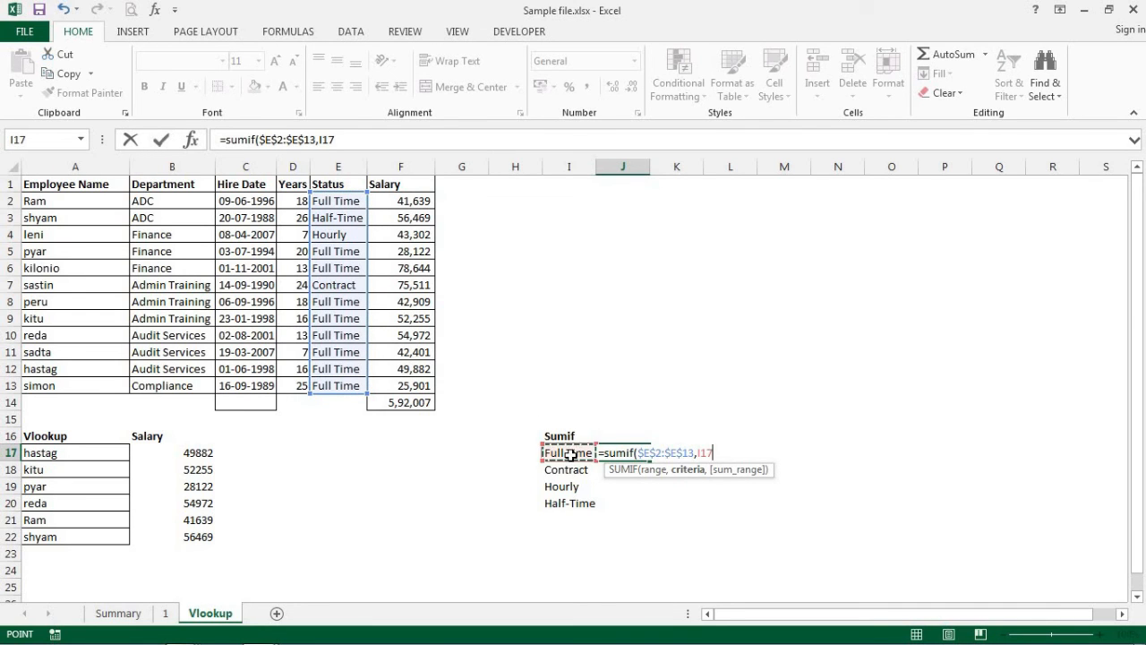
pyautogui.write(',')
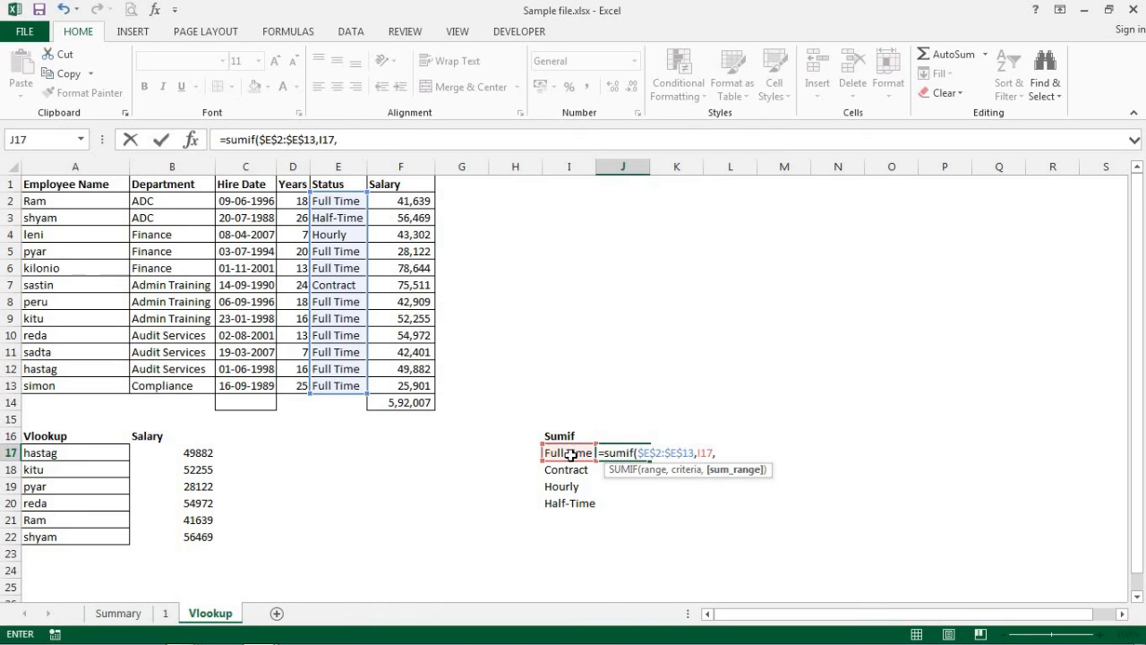
pyautogui.moveTo(394, 204); pyautogui.dragTo(399, 386)
pyautogui.press('F4')
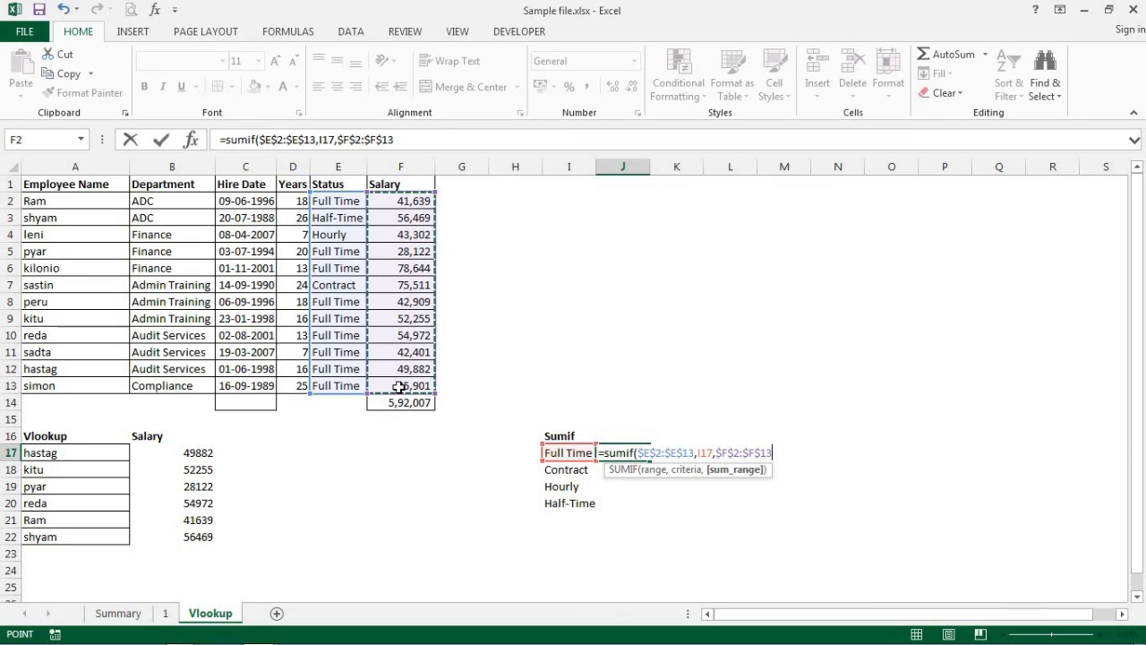
pyautogui.write(')')
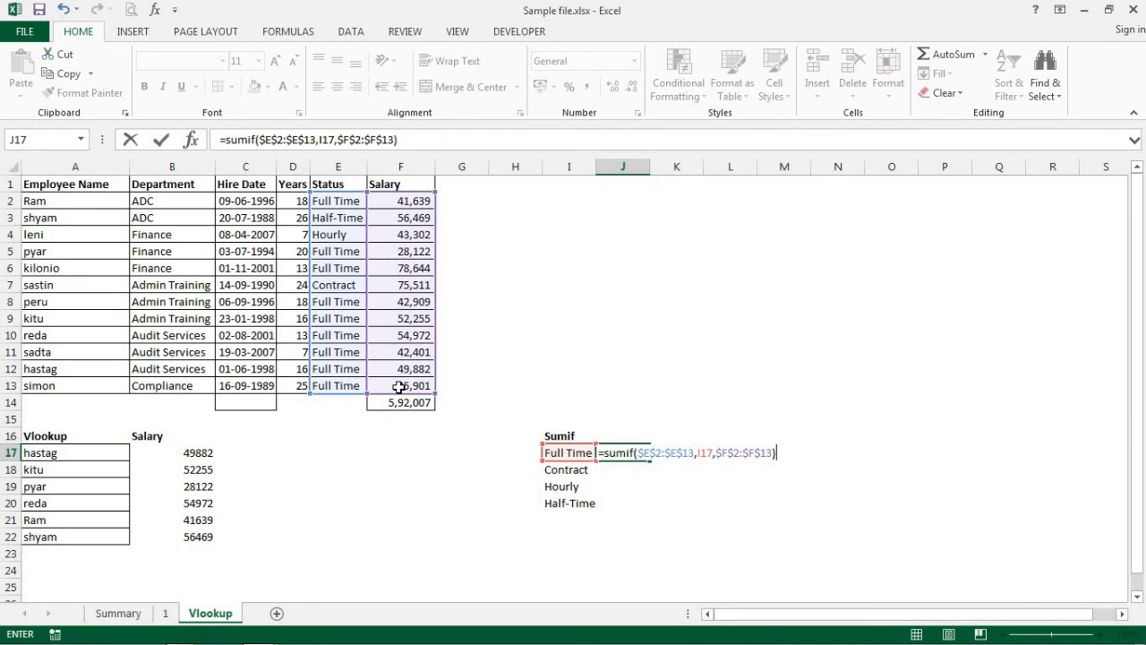
pyautogui.press('Return')
pyautogui.press('Up')
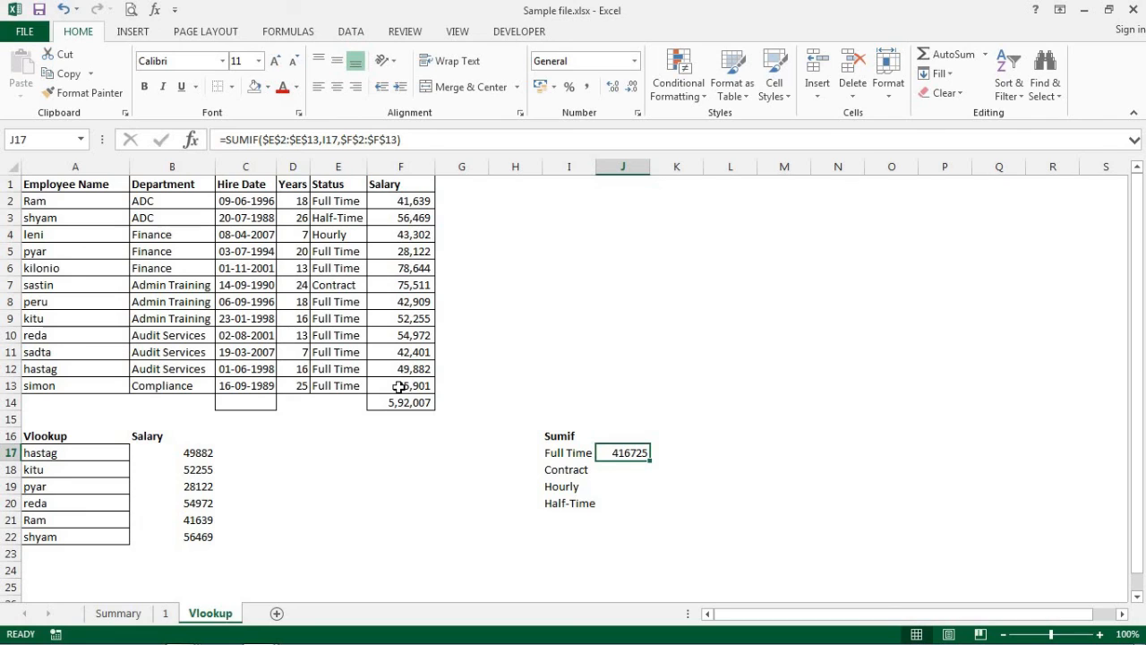
# - Copy the SUMIF formula from J17 into J18:J20 for the Contract, Hourly and Half-Time statuses
pyautogui.press('Left')
pyautogui.press('Right')
pyautogui.hotkey('ctrl', 'c')
pyautogui.press('Down')
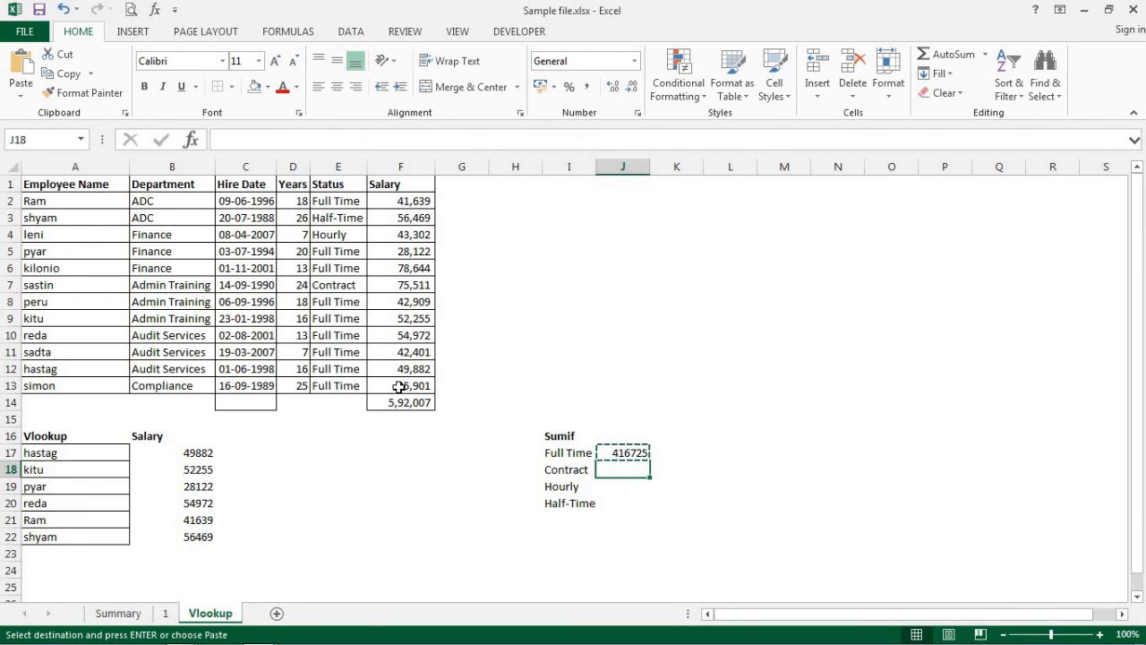
pyautogui.hotkey('ctrl', 'v')
pyautogui.press('Down')
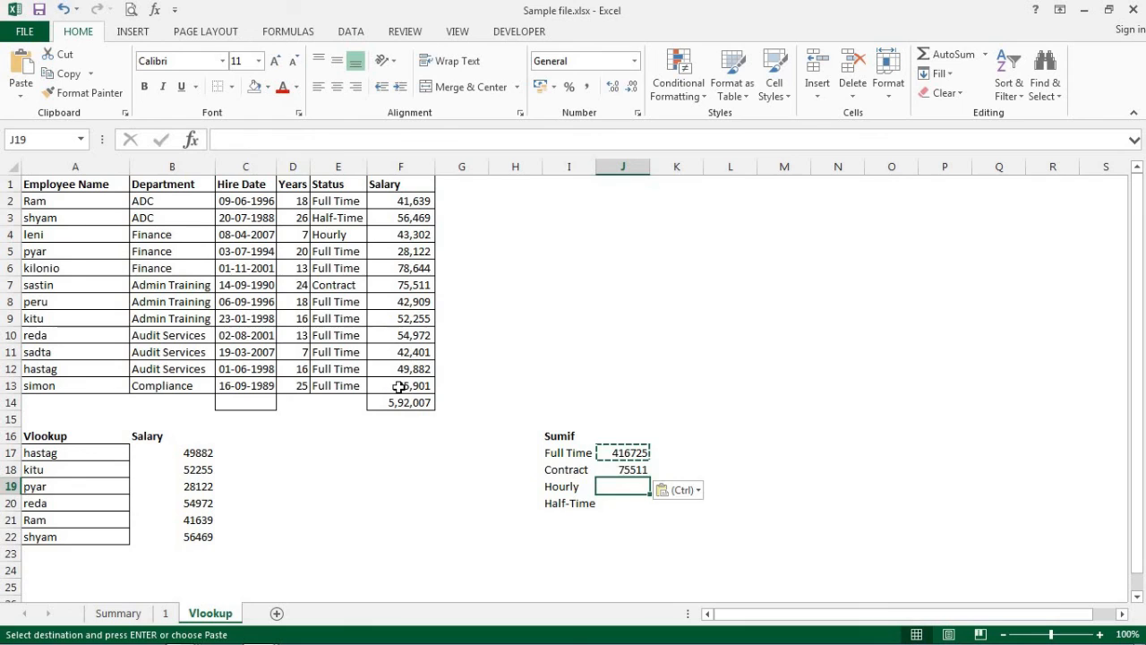
pyautogui.hotkey('ctrl', 'v')
pyautogui.press('Down')
pyautogui.hotkey('ctrl', 'v')
pyautogui.press('Down')
# - Review the SUMIF salary results and formulas in J17:J20 against their status labels in I17:I20
pyautogui.press('Up')
pyautogui.press('Up')
pyautogui.press('Up')
pyautogui.press('Down')
pyautogui.press('Down')
pyautogui.press('Left')
pyautogui.press('Up')
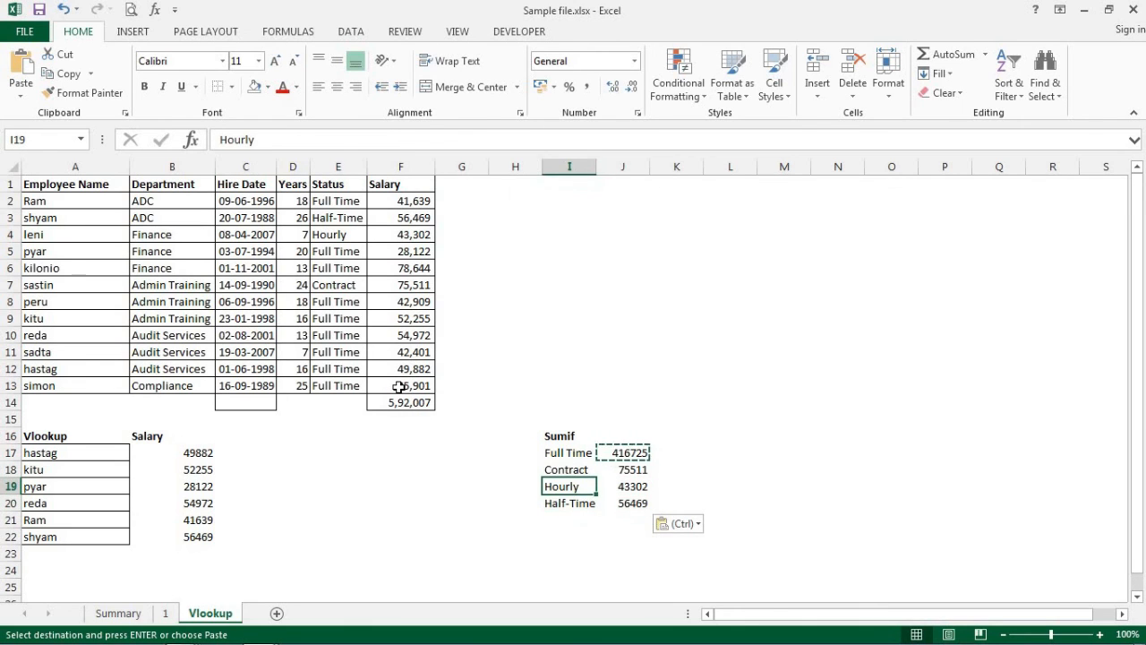
pyautogui.press('Right')
pyautogui.press('Up')
pyautogui.press('Left')
pyautogui.press('Down')
pyautogui.press('Down')
pyautogui.press('Up')
pyautogui.press('Up')
pyautogui.press('Up')
pyautogui.press('Right')
pyautogui.press('Down')
pyautogui.press('Down')
pyautogui.press('Down')
pyautogui.press('Down')
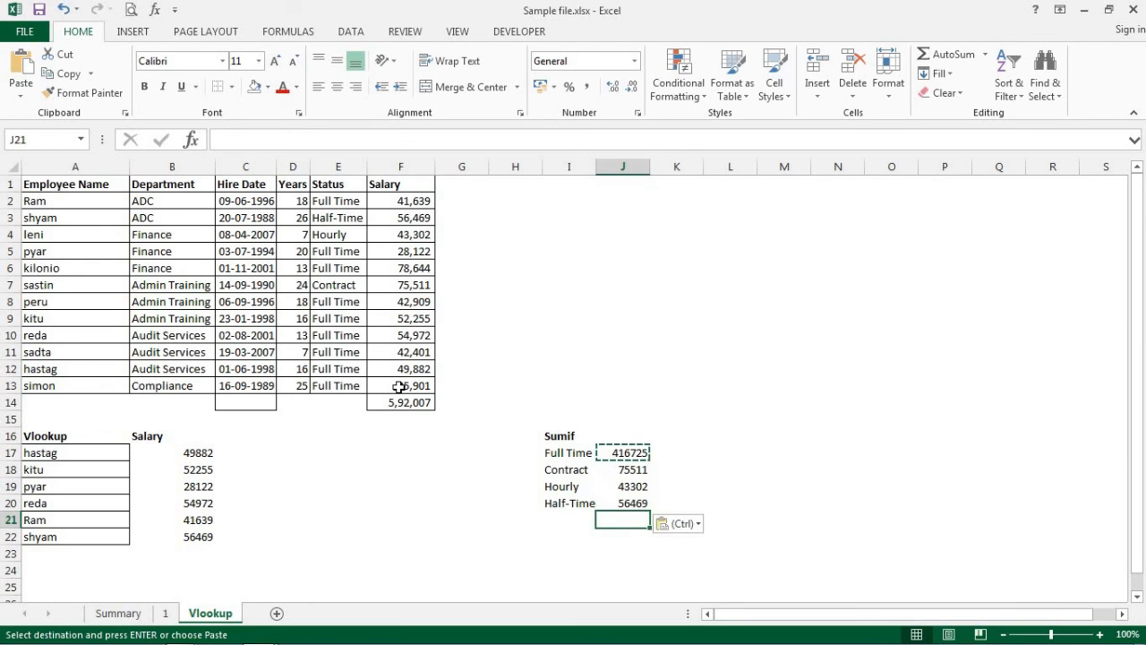
pyautogui.press('Left')
pyautogui.press('Right')
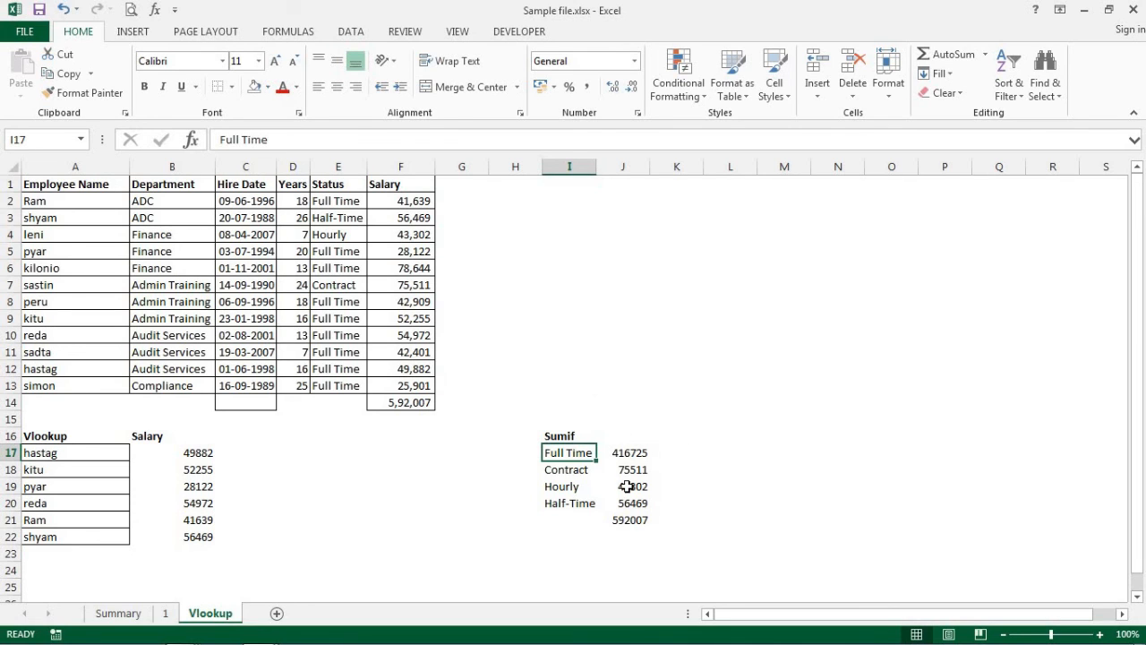
pyautogui.click(637, 455)
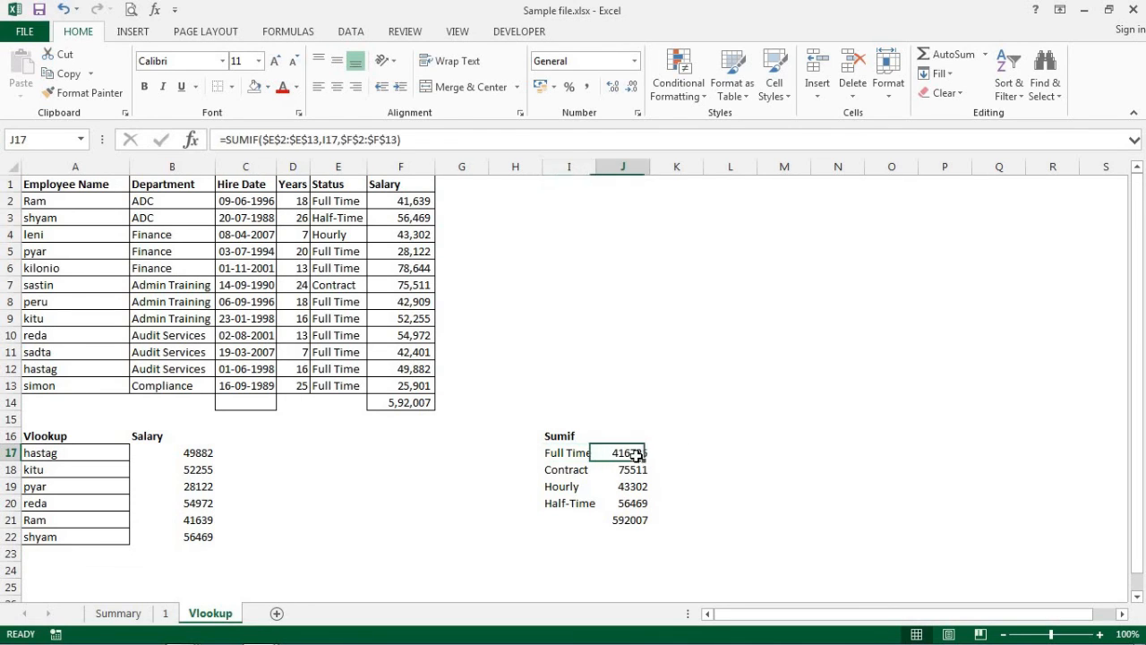
pyautogui.click(635, 471)
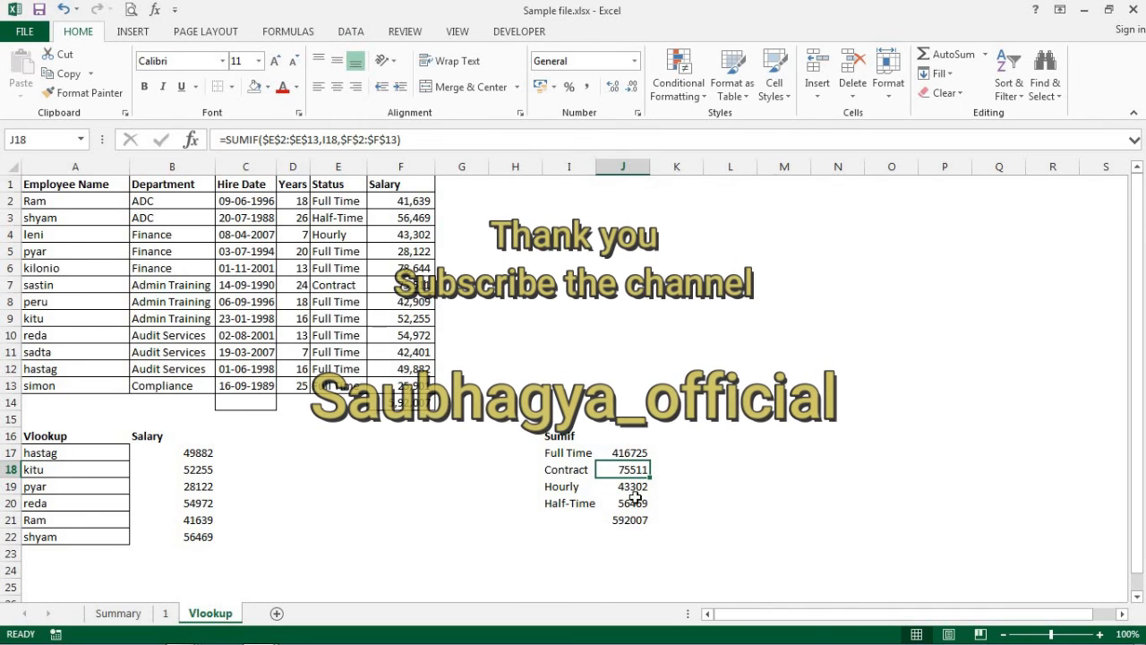